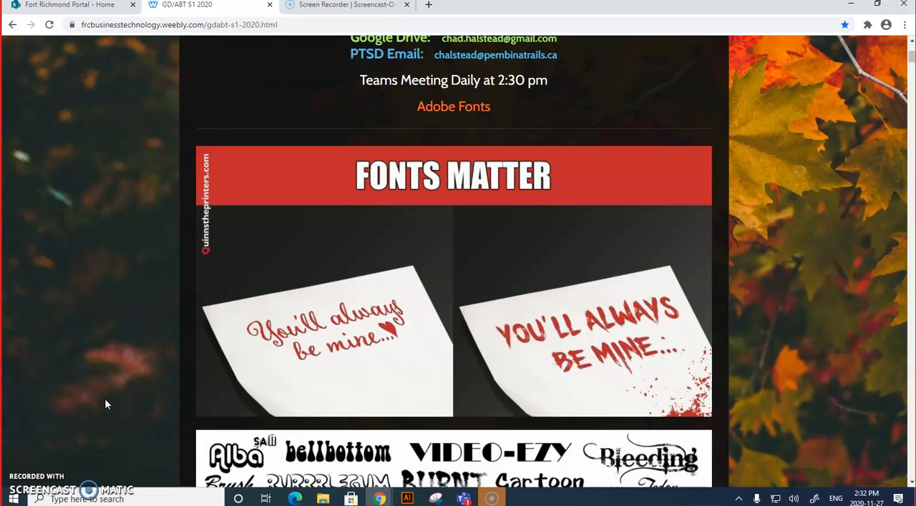
Step: Read through the course page's typography lesson, from the font samples to the serif and sans serif letter comparison
left_click(100, 378)
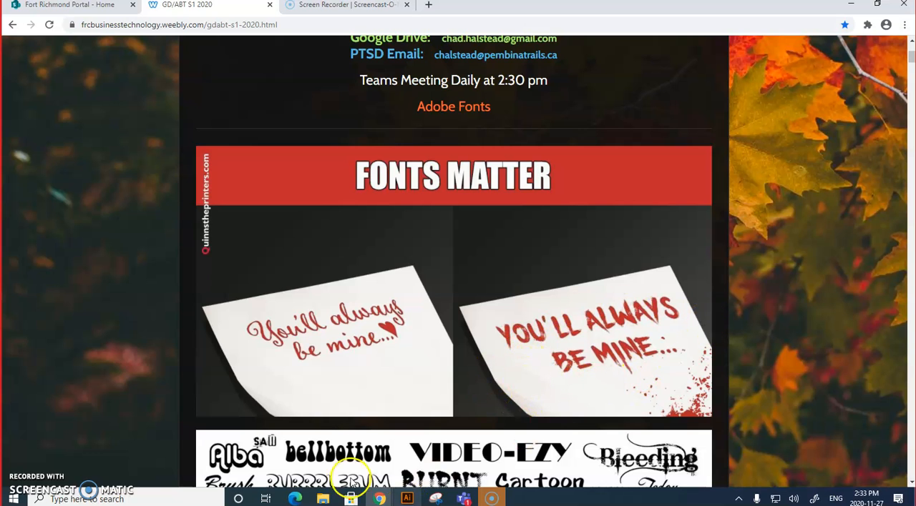
scroll(351, 440, "down", 2)
scroll(351, 440, "down", 3)
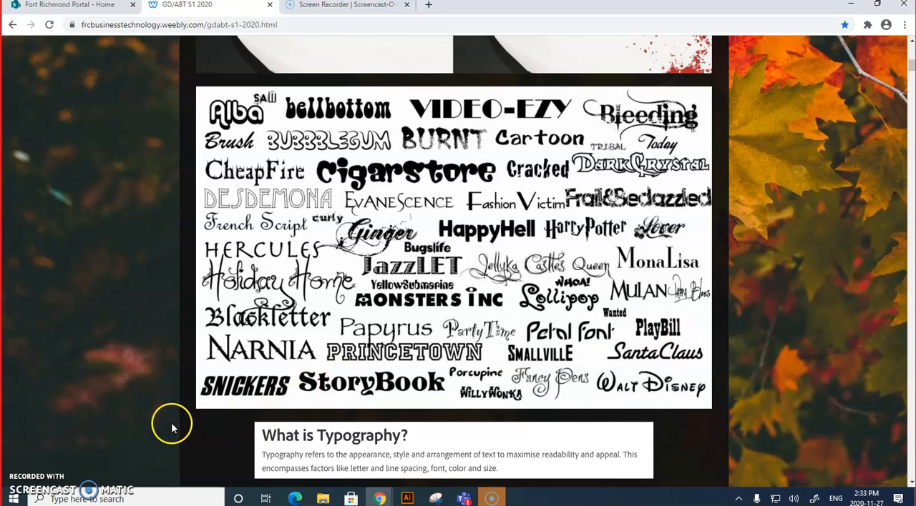
scroll(172, 427, "down", 2)
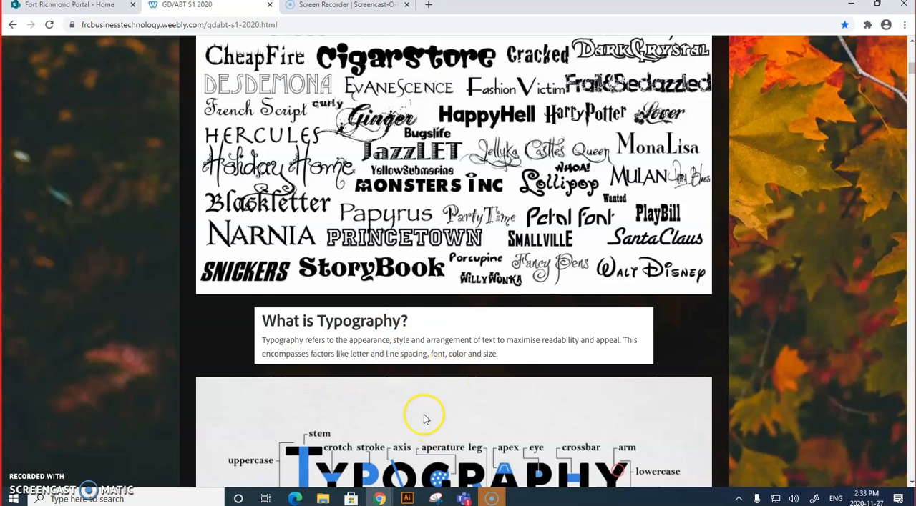
scroll(422, 419, "down", 2)
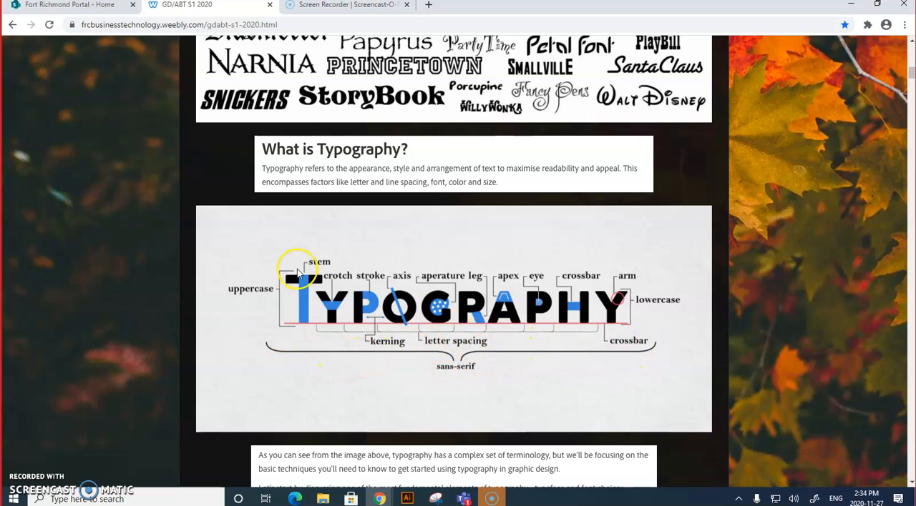
scroll(477, 381, "down", 3)
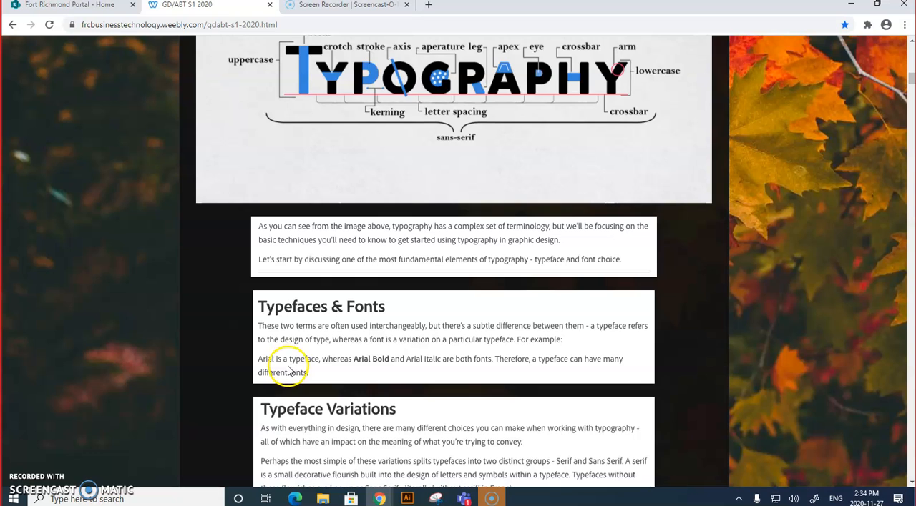
scroll(290, 400, "down", 3)
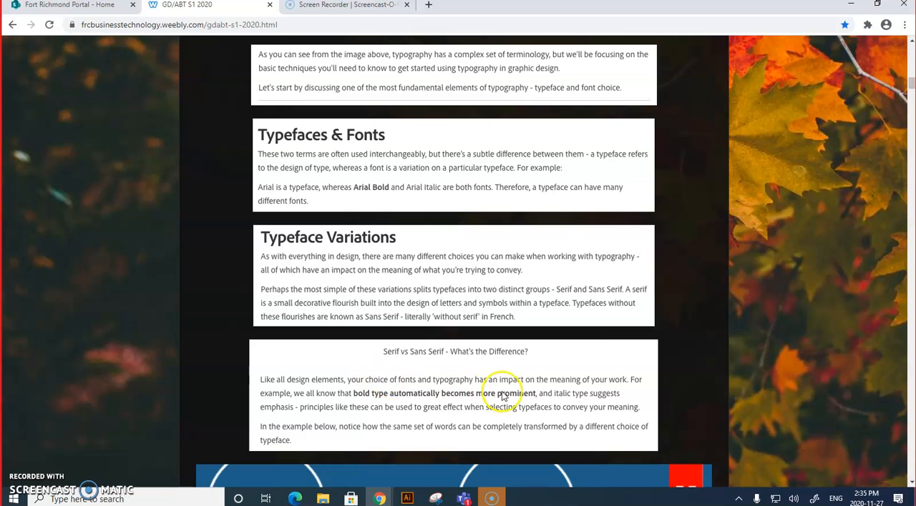
scroll(504, 394, "down", 5)
scroll(506, 398, "down", 3)
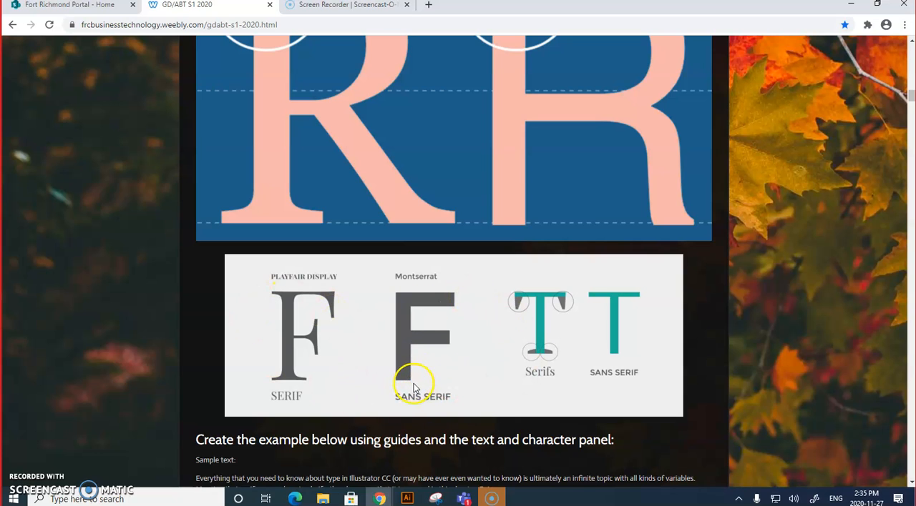
scroll(408, 326, "up", 3)
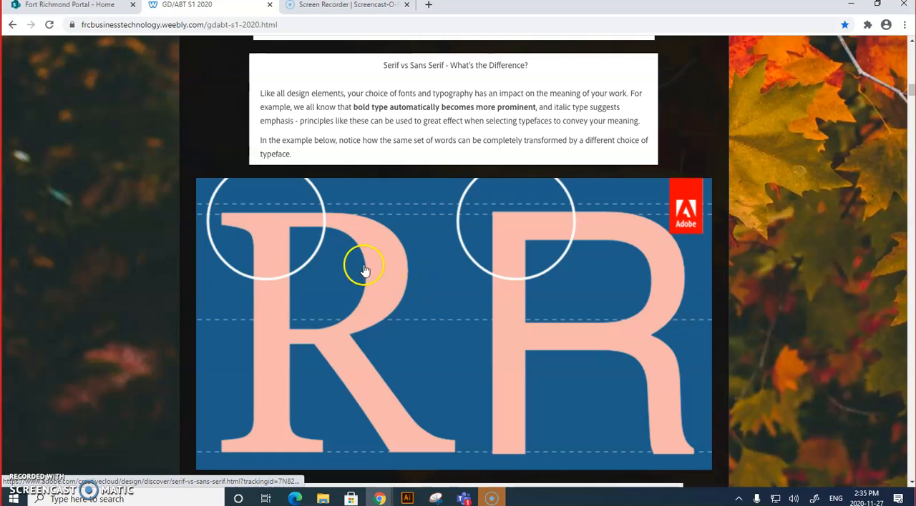
Step: Open the linked Adobe article on serif vs. sans serif fonts and read through it to the contributors section
left_click(394, 269)
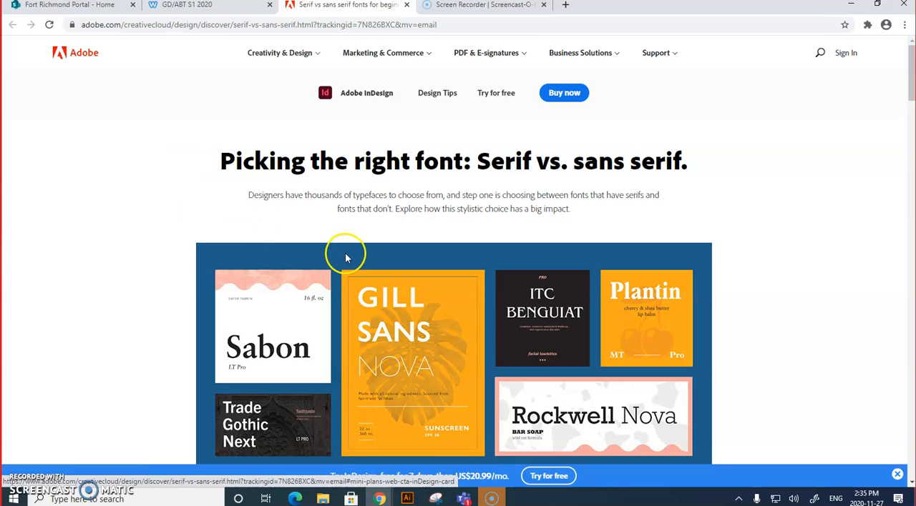
scroll(346, 258, "down", 4)
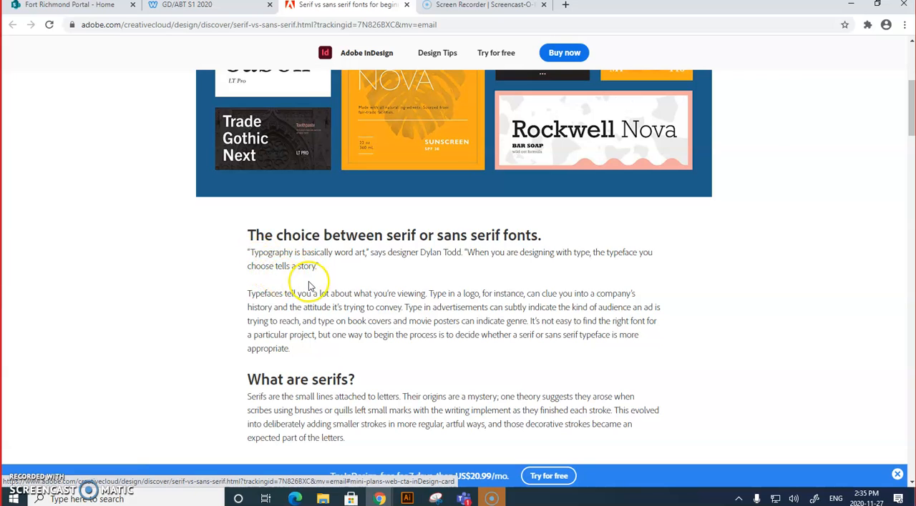
scroll(286, 286, "up", 3)
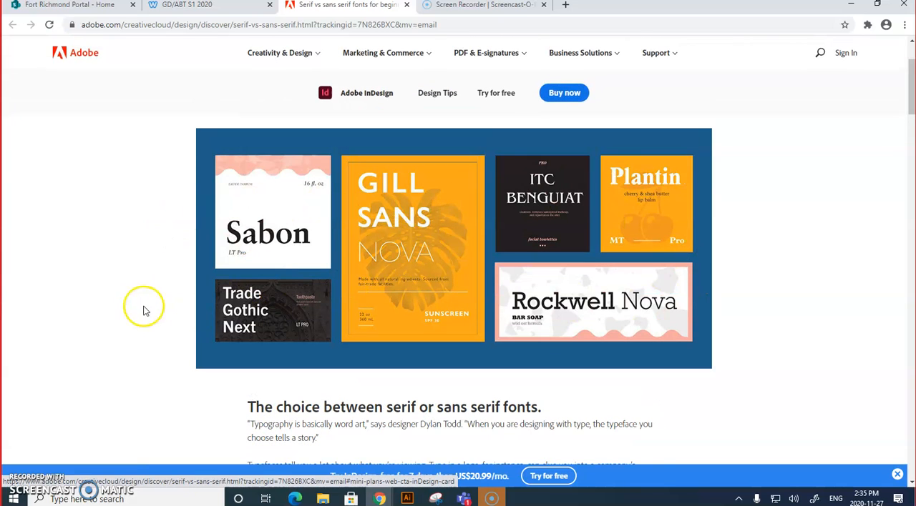
scroll(194, 316, "down", 6)
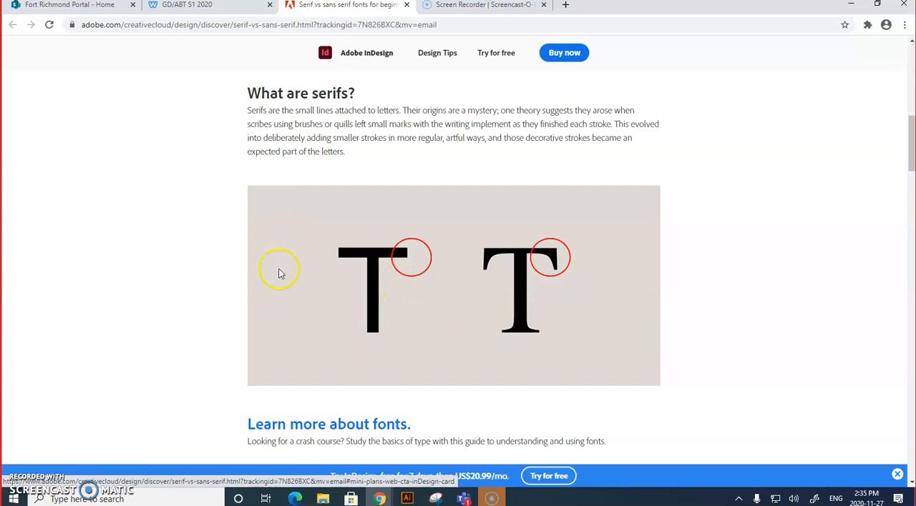
scroll(286, 300, "down", 7)
scroll(292, 319, "down", 4)
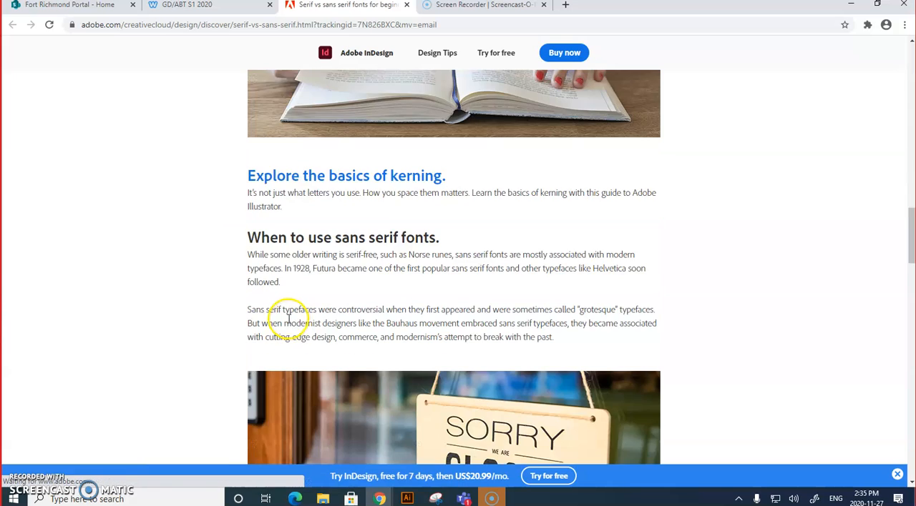
scroll(288, 319, "down", 3)
scroll(276, 321, "down", 4)
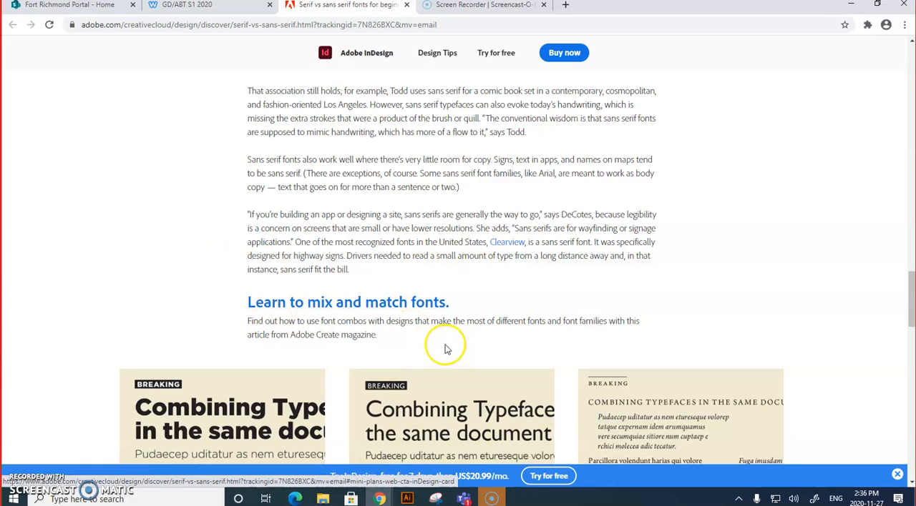
scroll(422, 342, "down", 2)
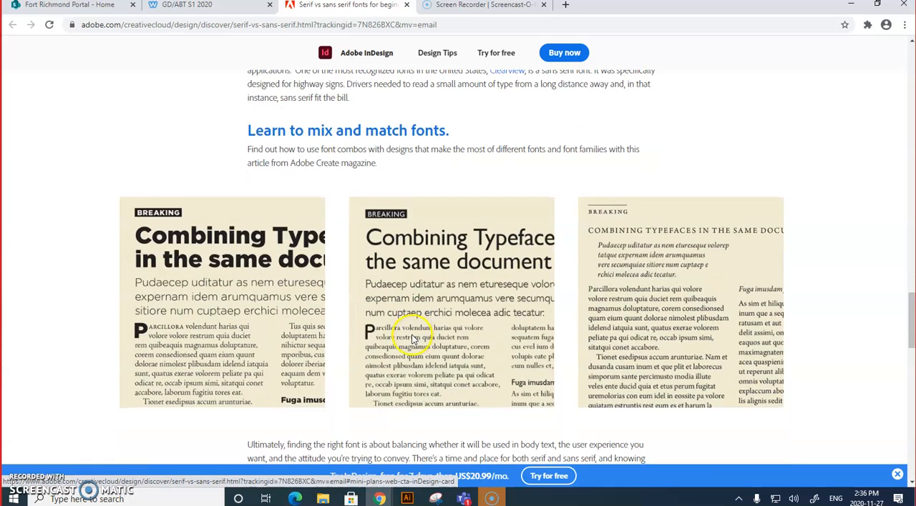
scroll(412, 340, "down", 2)
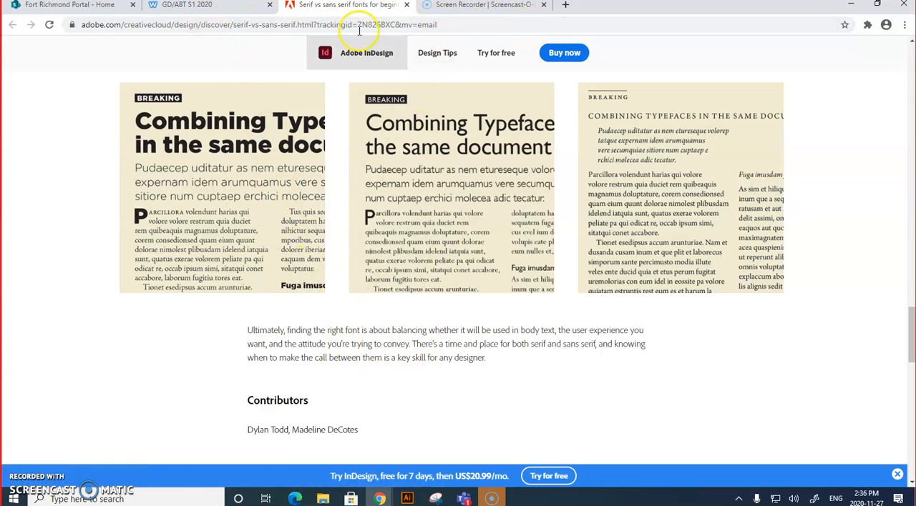
Step: Return to the course page and copy the two-line sample text starting "Everything that you need to know about type in Illustrator CC"
left_click(187, 7)
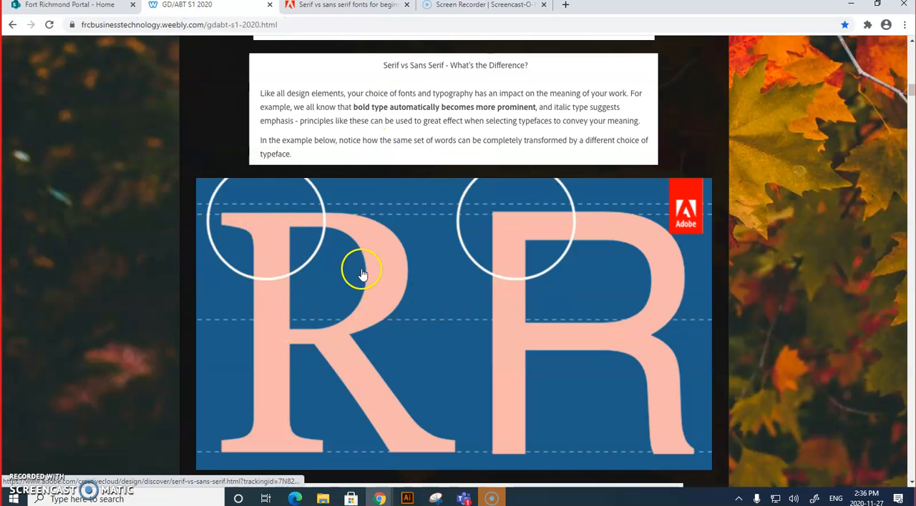
scroll(362, 274, "down", 6)
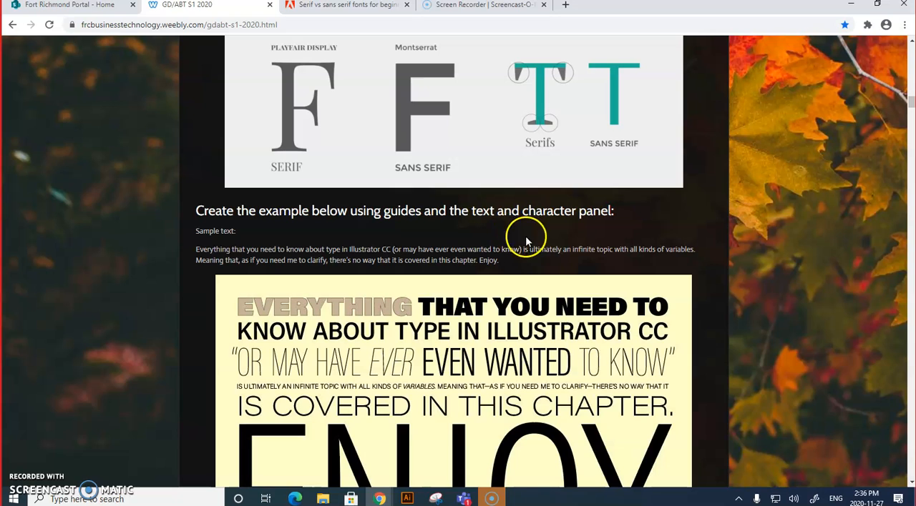
left_click(195, 252)
left_click_drag(195, 252, 505, 268)
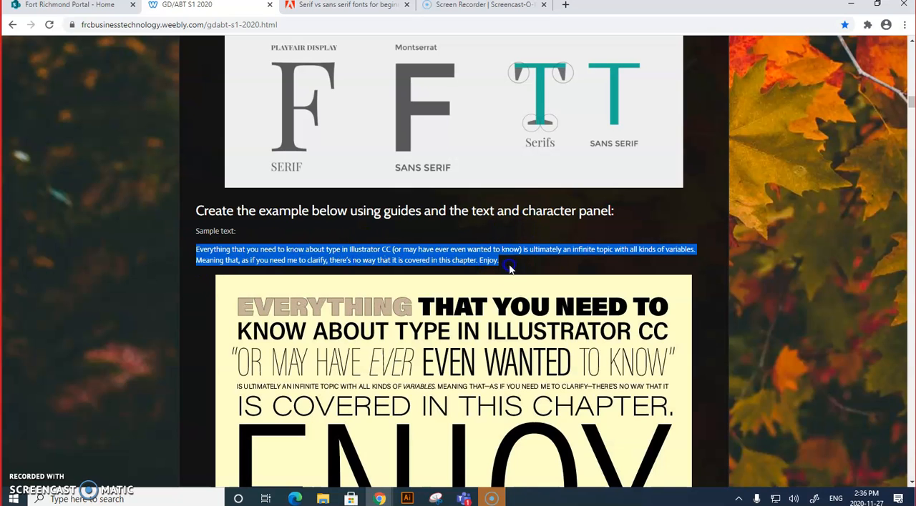
right_click(471, 258)
left_click(492, 264)
scroll(374, 312, "down", 1)
scroll(374, 312, "down", 1)
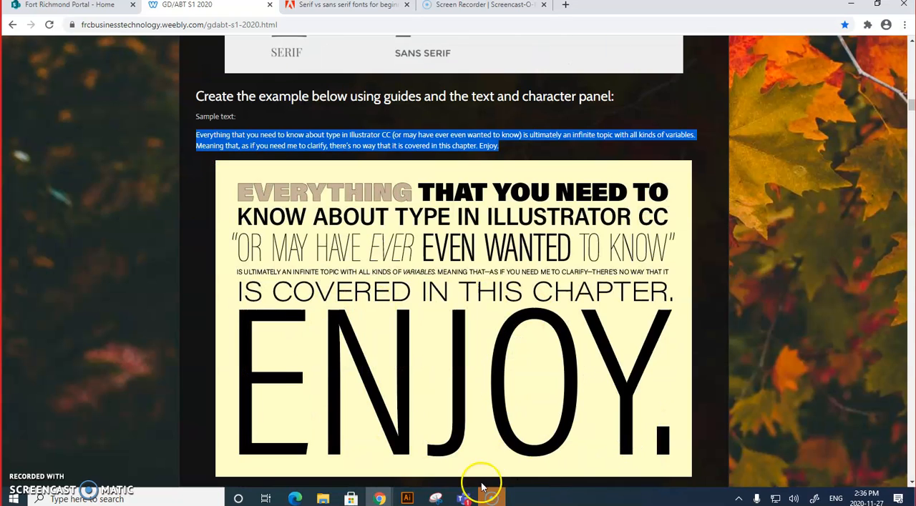
Step: Switch to Adobe Illustrator and start signing in at the account's e-mail address field
left_click(407, 498)
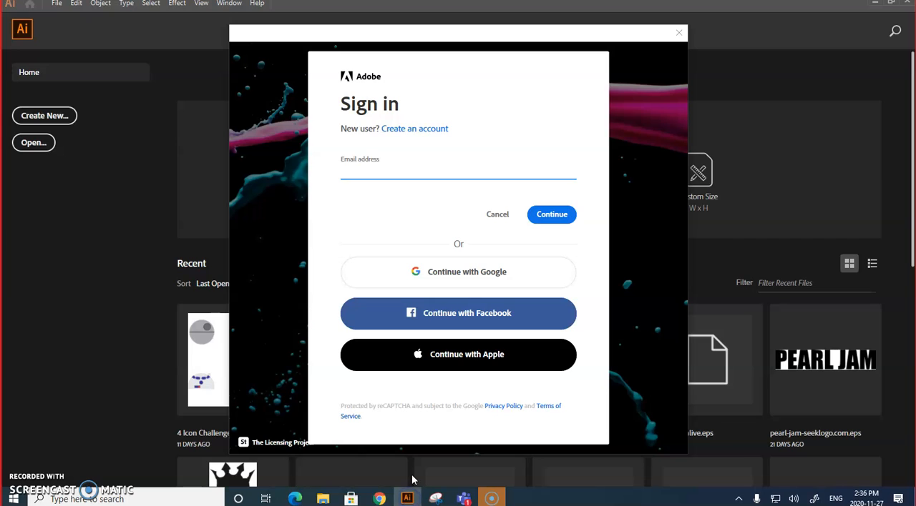
left_click(417, 174)
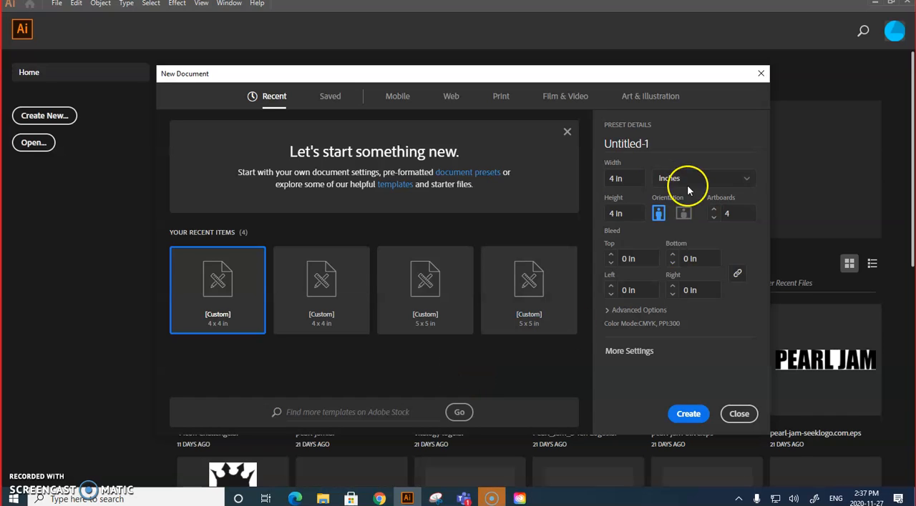
Step: Create a new document named "typography example" with a width of 8 in and a height of 8 in
left_click(615, 179)
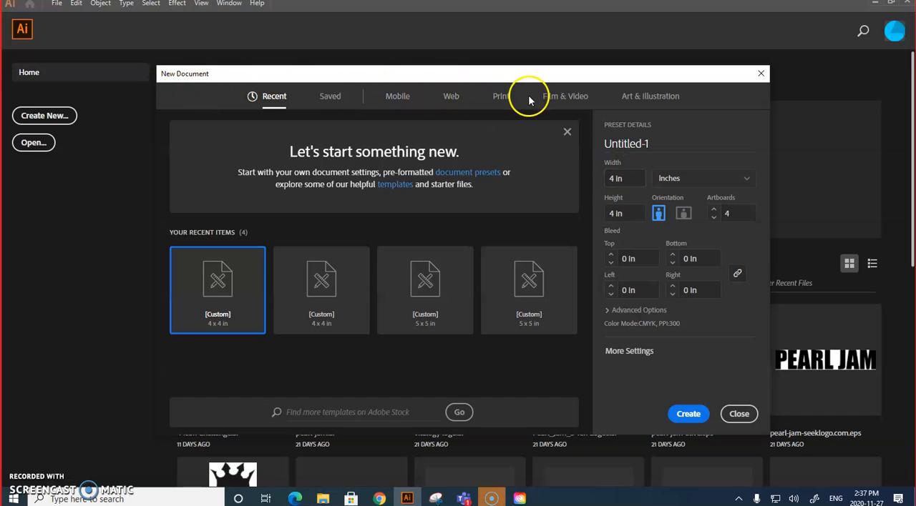
left_click(502, 99)
left_click(661, 143)
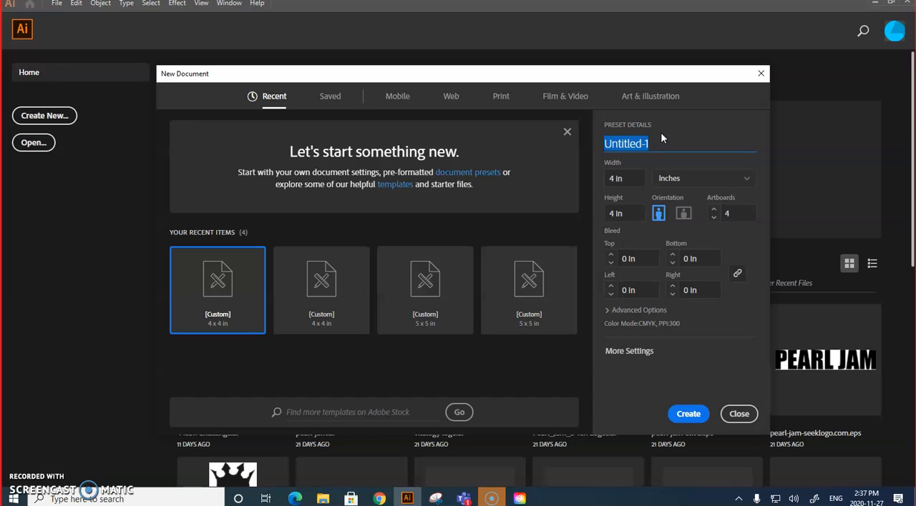
type("typograph")
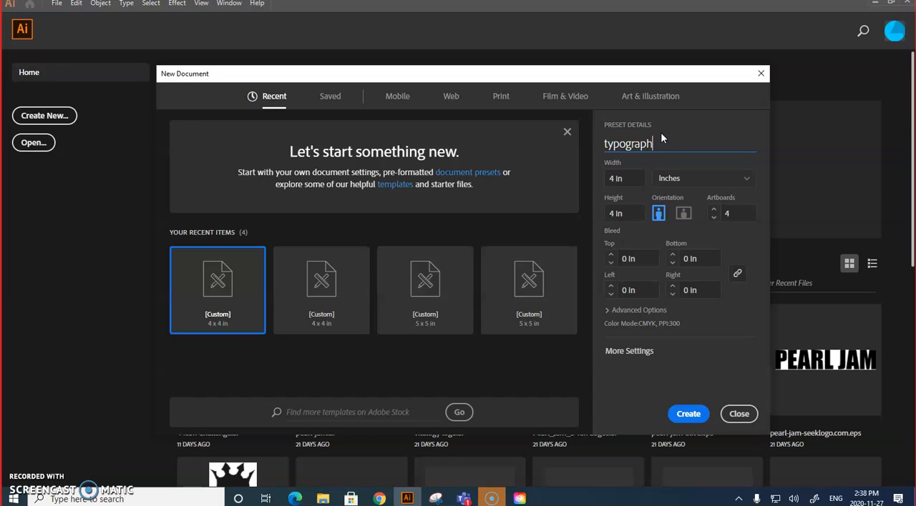
type("y example")
left_click(613, 181)
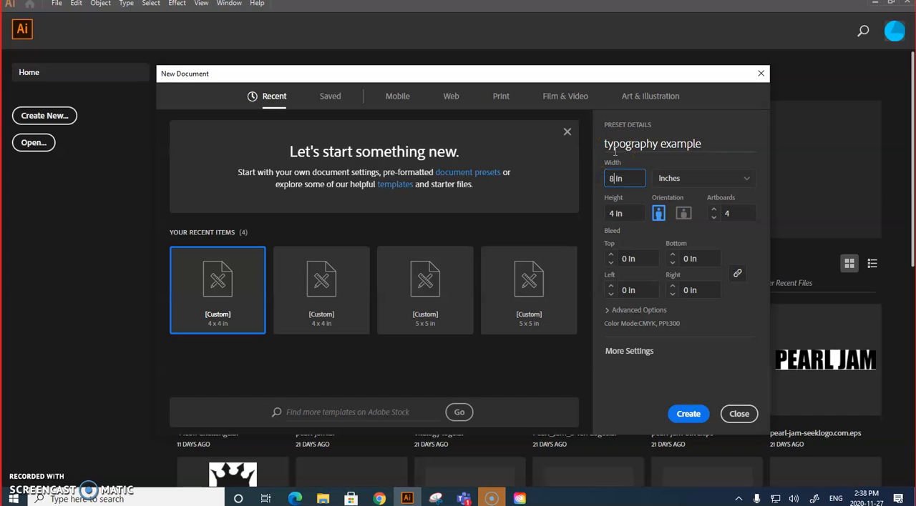
left_click(609, 214)
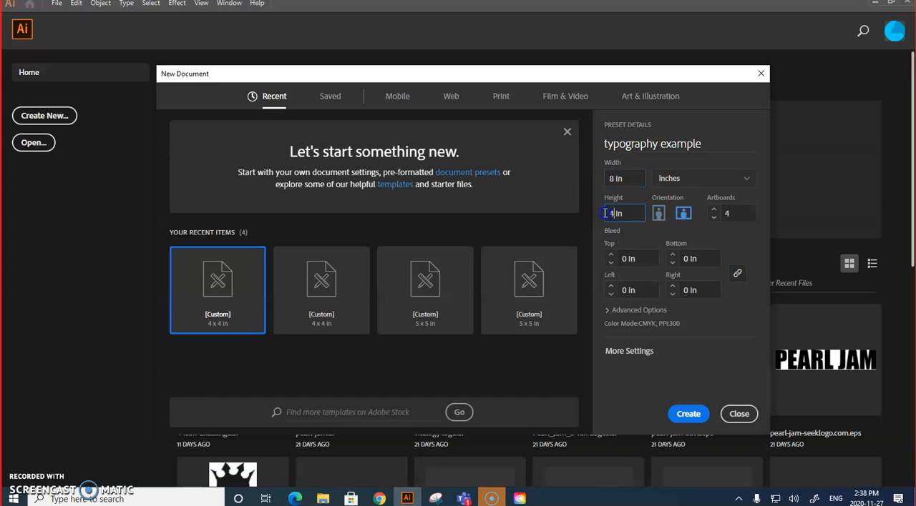
type("8")
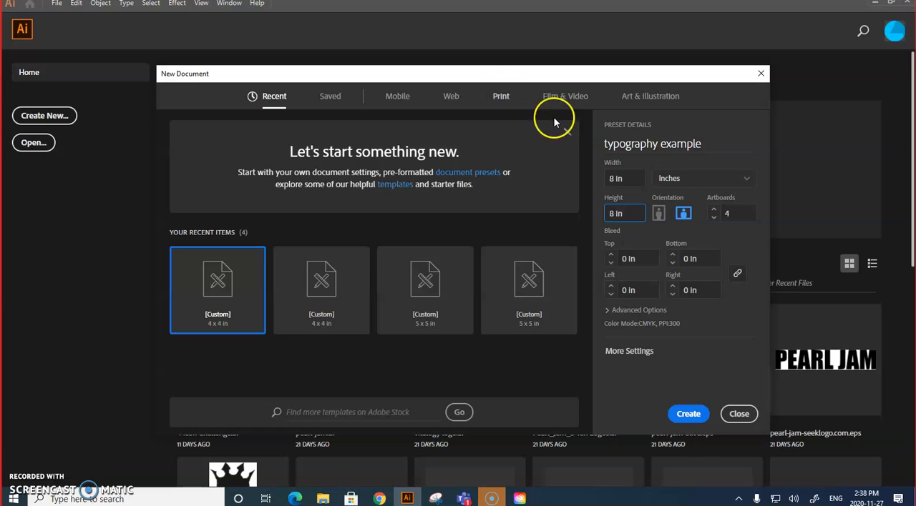
left_click(691, 416)
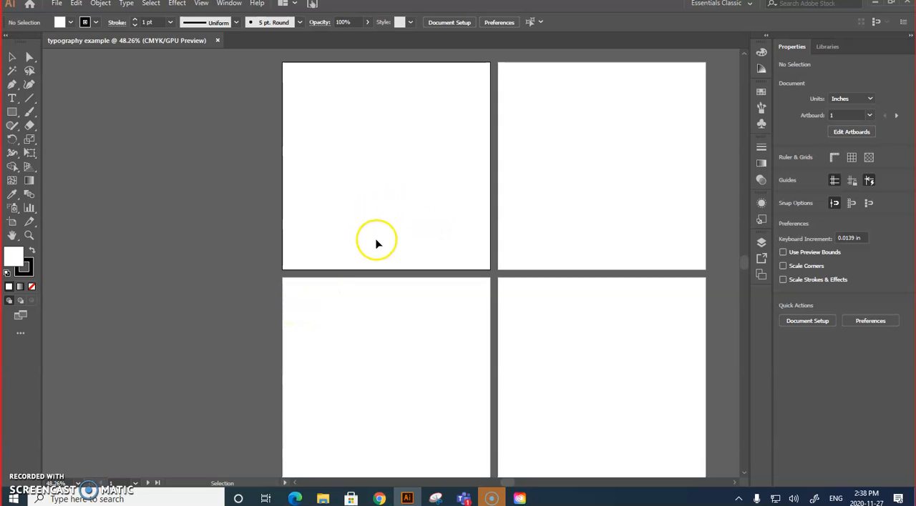
Step: Delete Artboards 2, 3 and 4, keeping only Artboard 1, and leave artboard editing
left_click(848, 133)
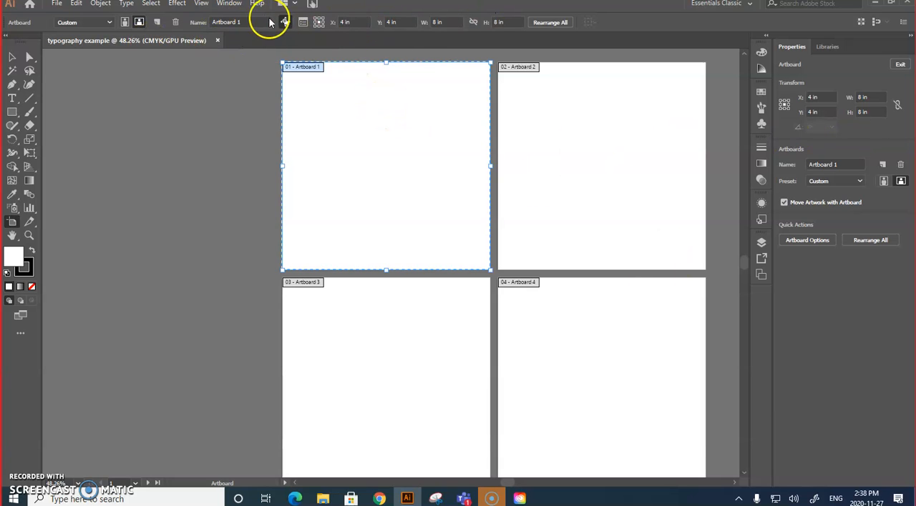
left_click(609, 125)
left_click(176, 22)
left_click(601, 337)
left_click(175, 22)
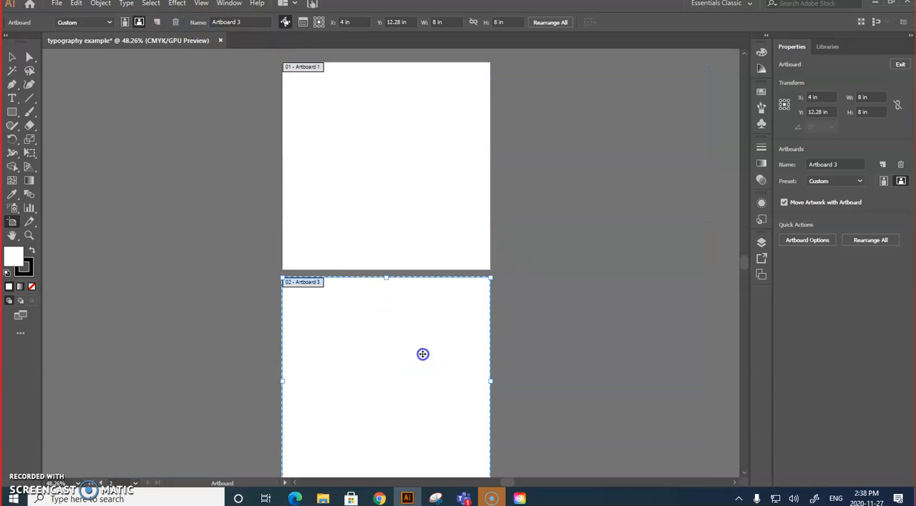
left_click(176, 21)
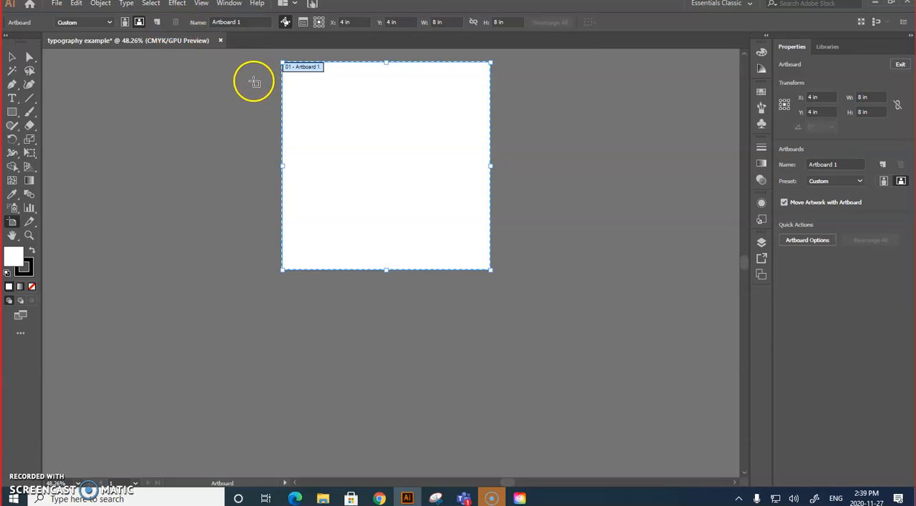
left_click(12, 56)
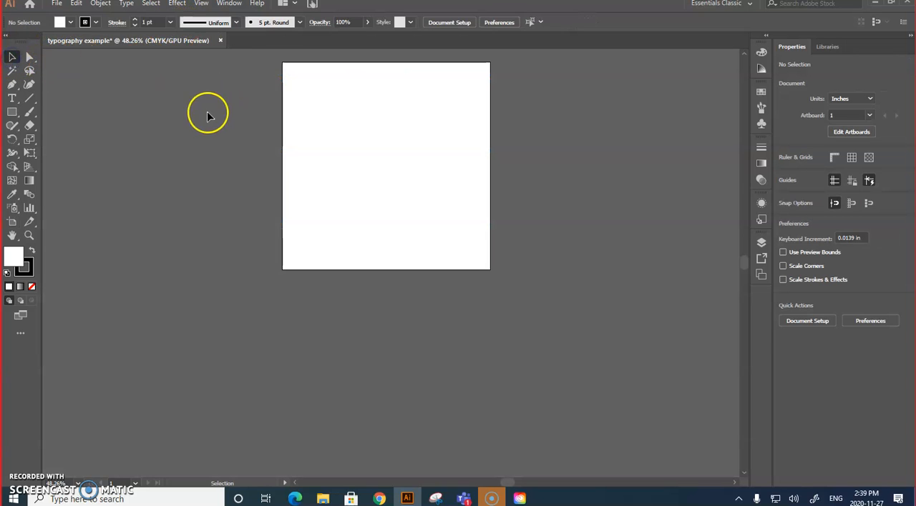
left_click(350, 137)
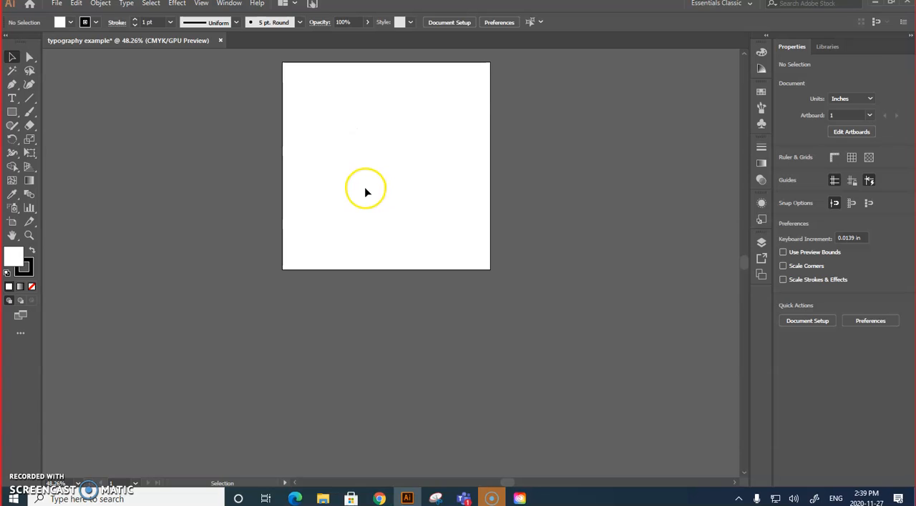
Step: Check the width and height values of Artboard 1
scroll(523, 157, "up", 1)
left_click(26, 236)
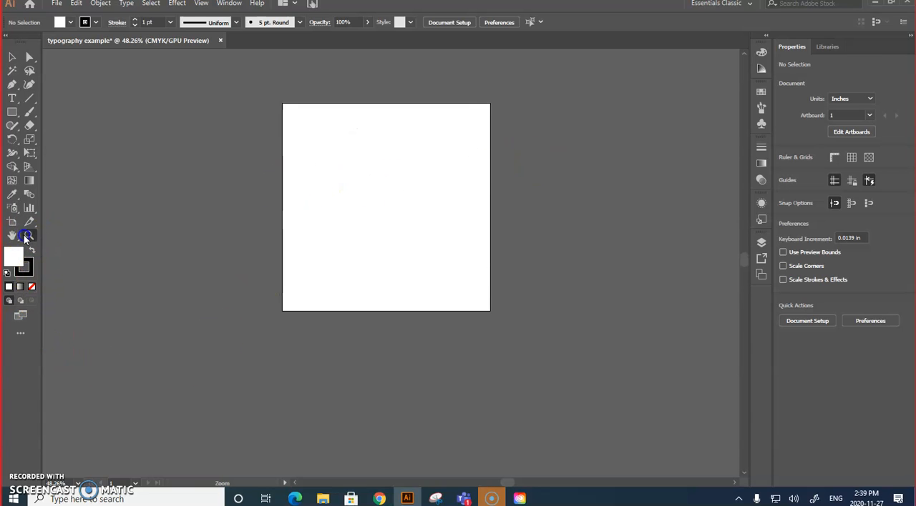
left_click(418, 211)
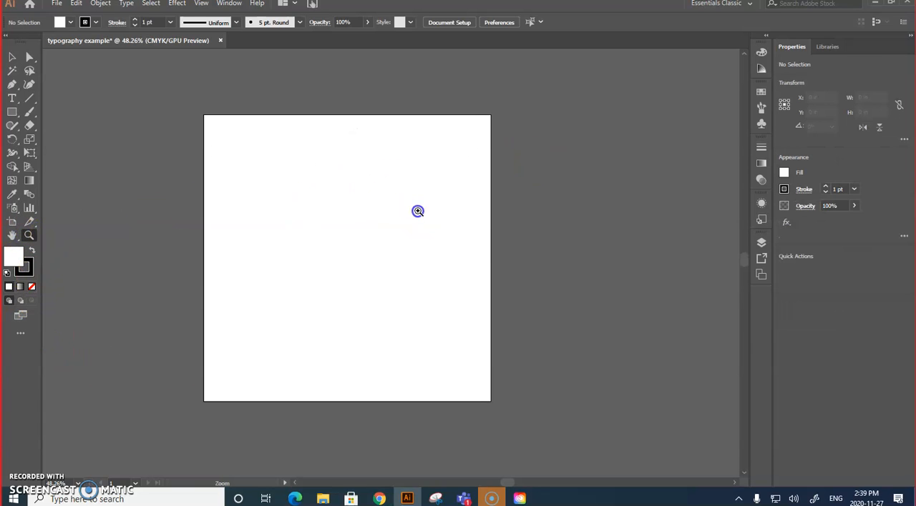
left_click(349, 225)
scroll(748, 254, "down", 3)
scroll(747, 254, "up", 3)
scroll(748, 254, "down", 3)
scroll(748, 254, "up", 1)
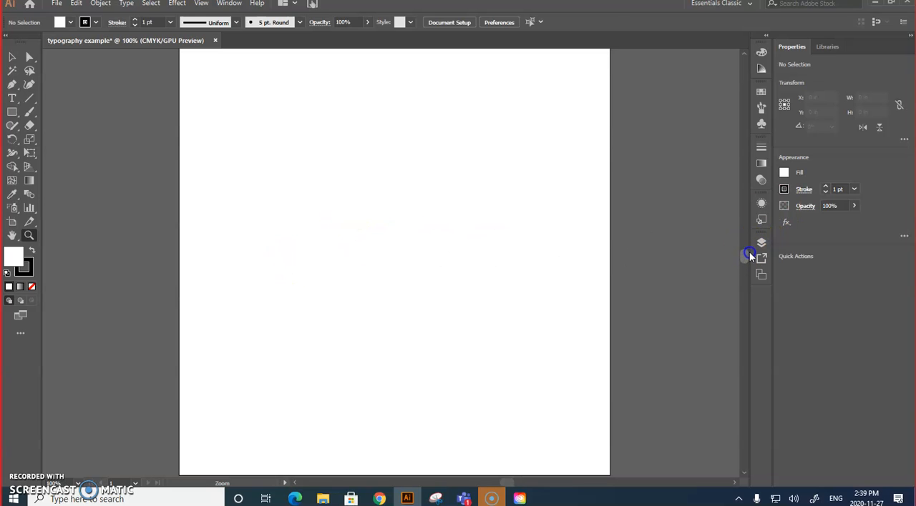
left_click(338, 293, "alt")
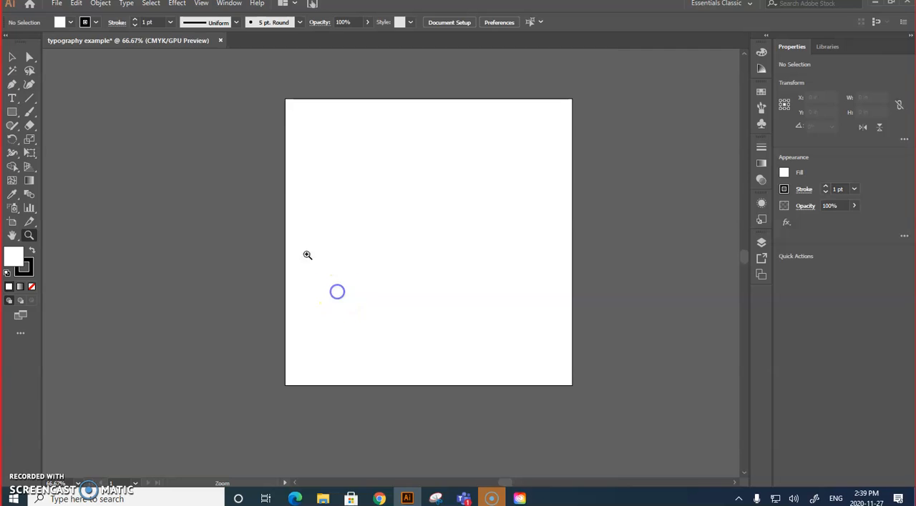
left_click(11, 222)
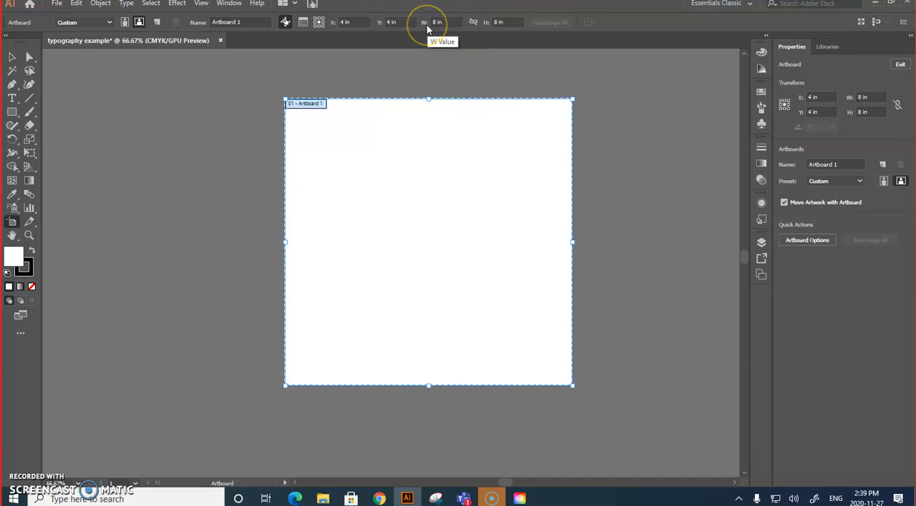
left_click(498, 22)
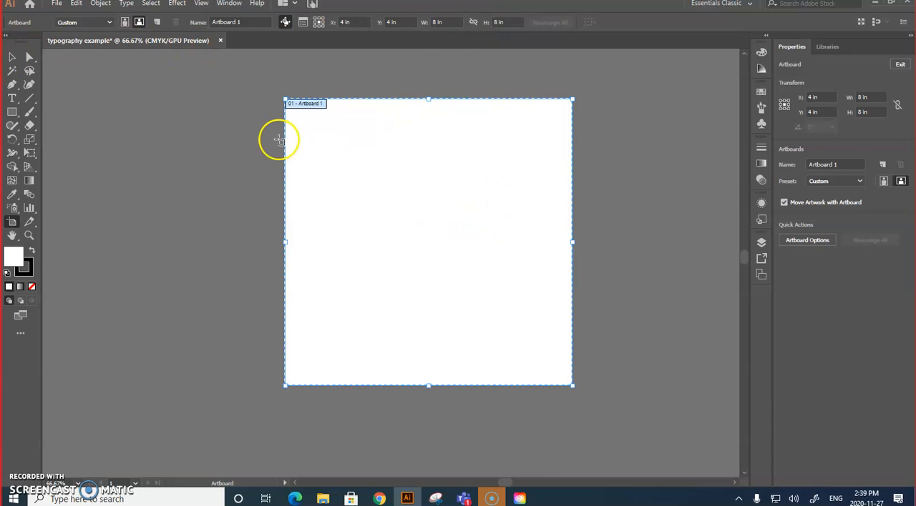
left_click(12, 56)
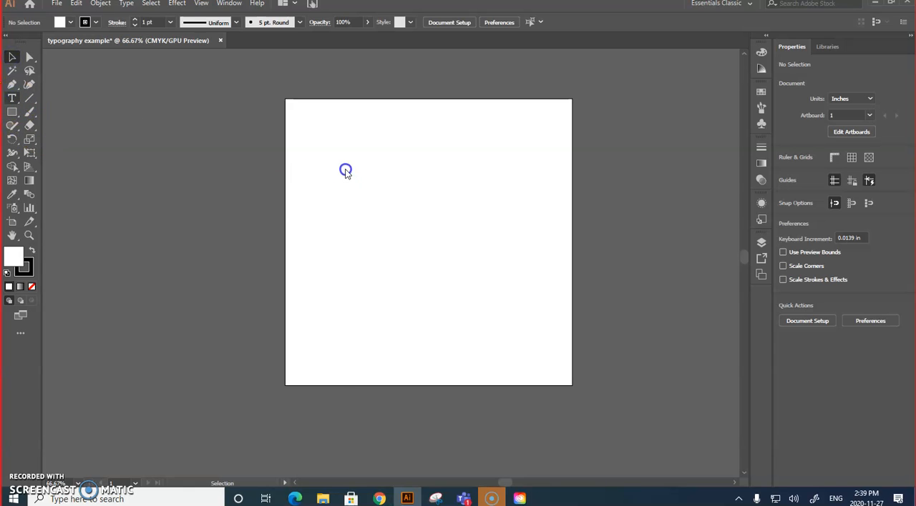
Step: Place point type near the artboard's upper-left corner and paste the copied sample text into it
left_click(379, 402)
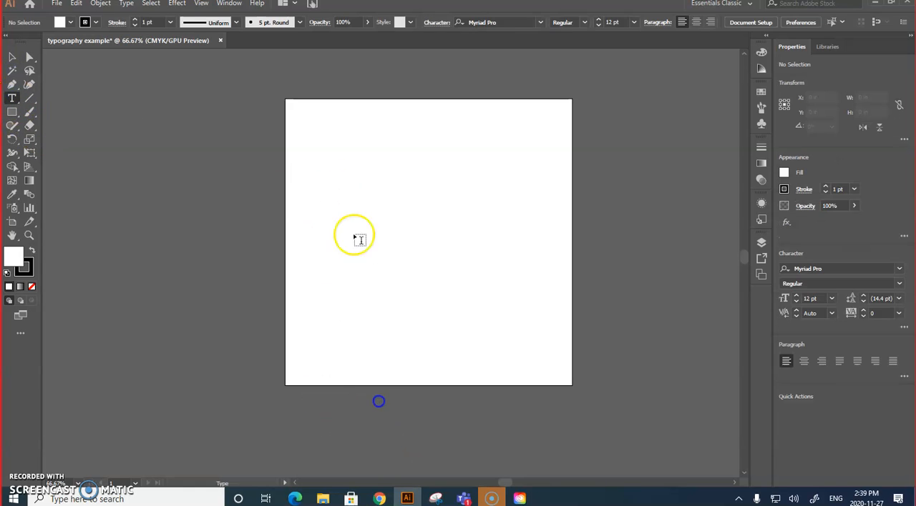
left_click(311, 135)
key("ctrl+v")
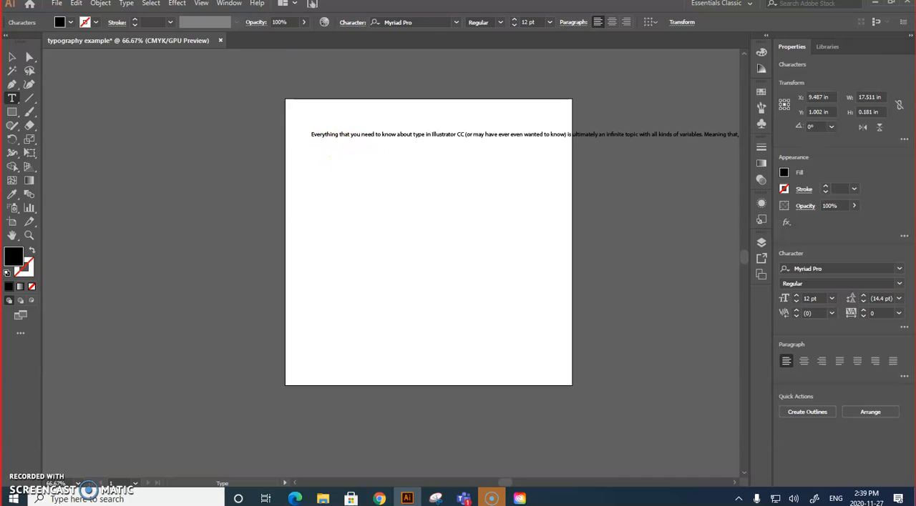
left_click(11, 56)
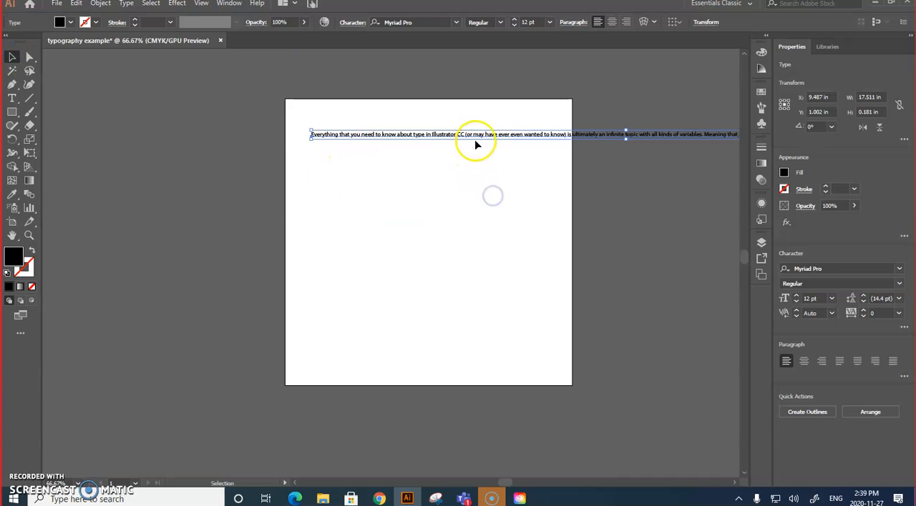
Step: Try to fit the pasted line onto the artboard by reshaping its bounding box, and undo each resize
left_click_drag(626, 138, 532, 289)
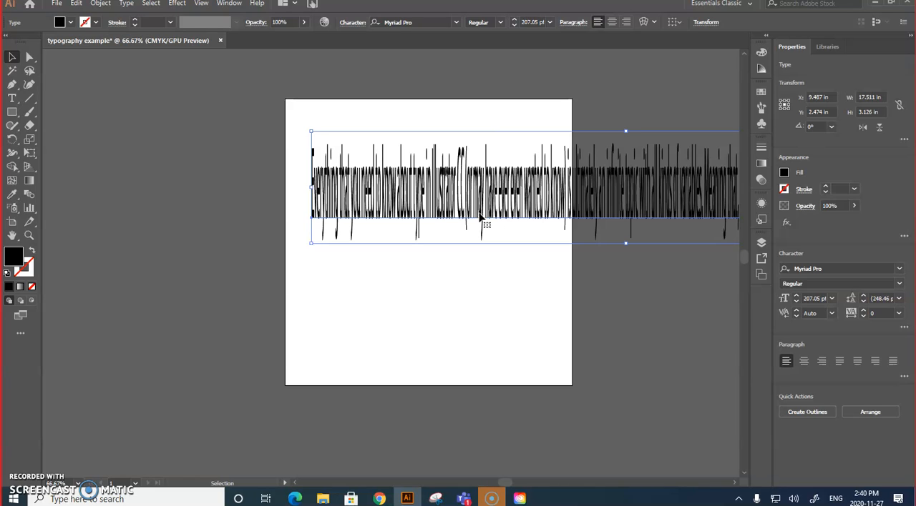
key("ctrl+z")
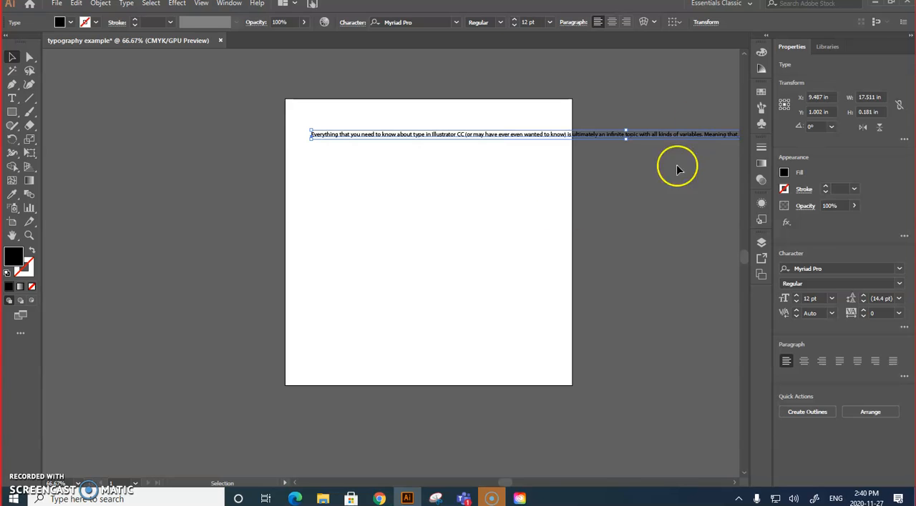
left_click_drag(508, 485, 521, 485)
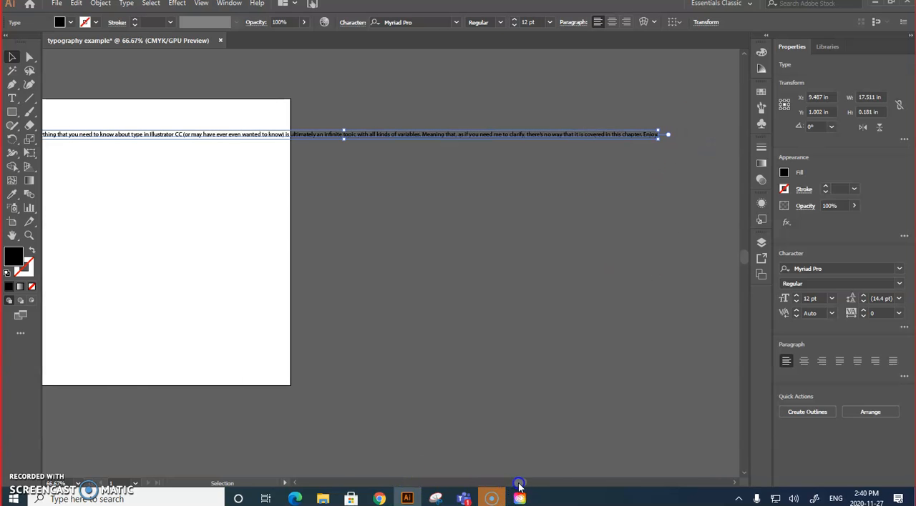
left_click_drag(658, 136, 260, 352)
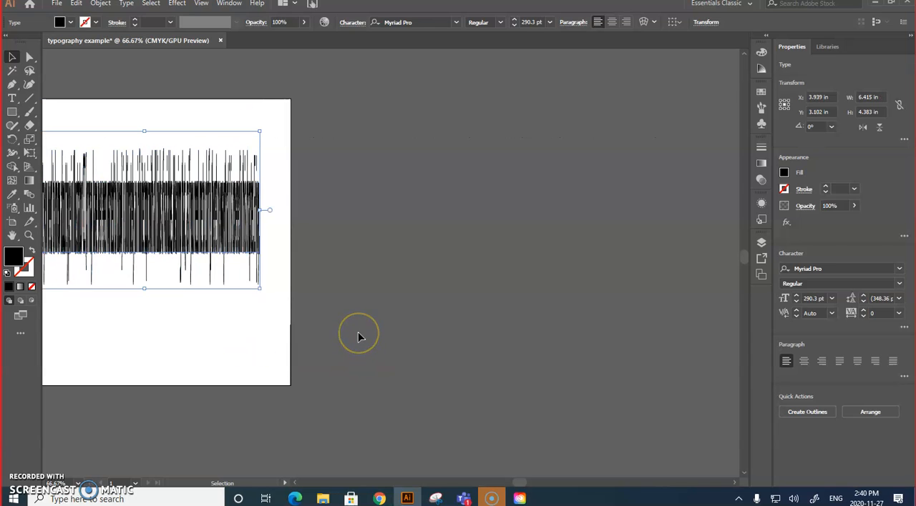
key("ctrl+z")
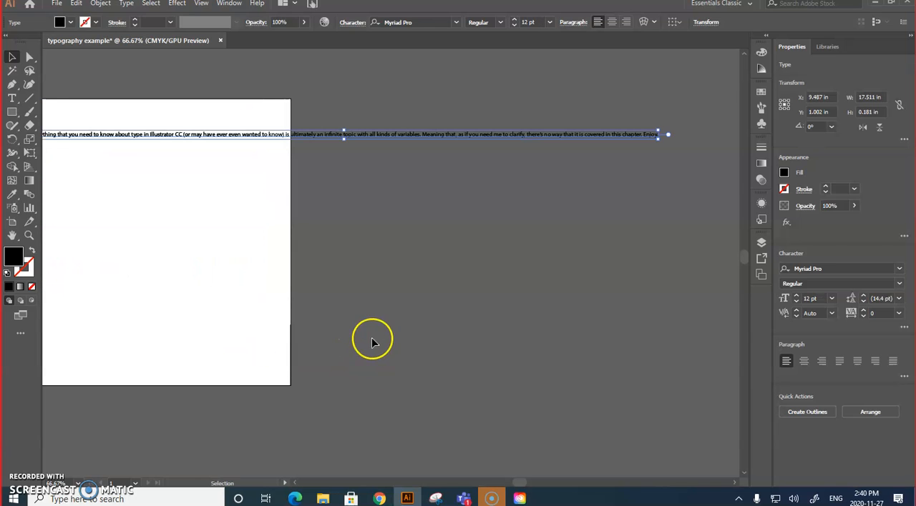
Step: Undo the sample text paste, try enlarging the Lorem ipsum placeholder by its bounding box, and undo the enlargement
key("ctrl+z")
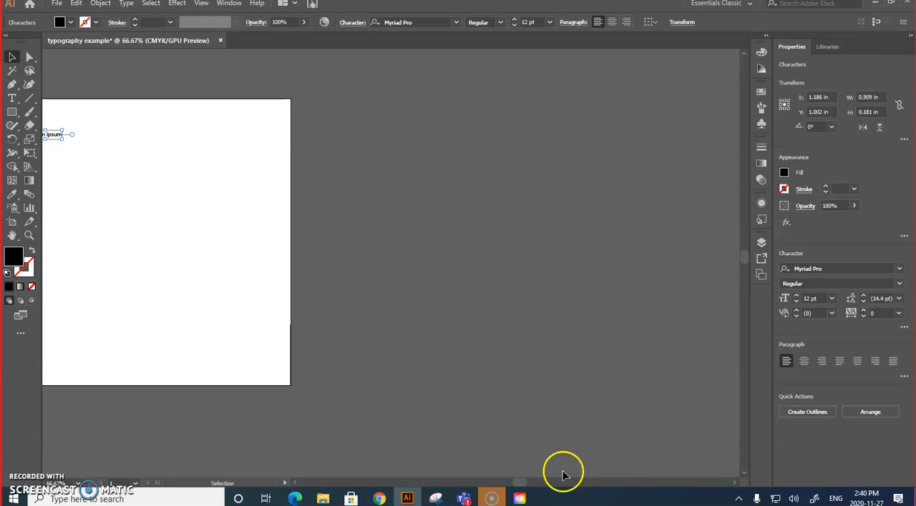
left_click_drag(520, 482, 509, 483)
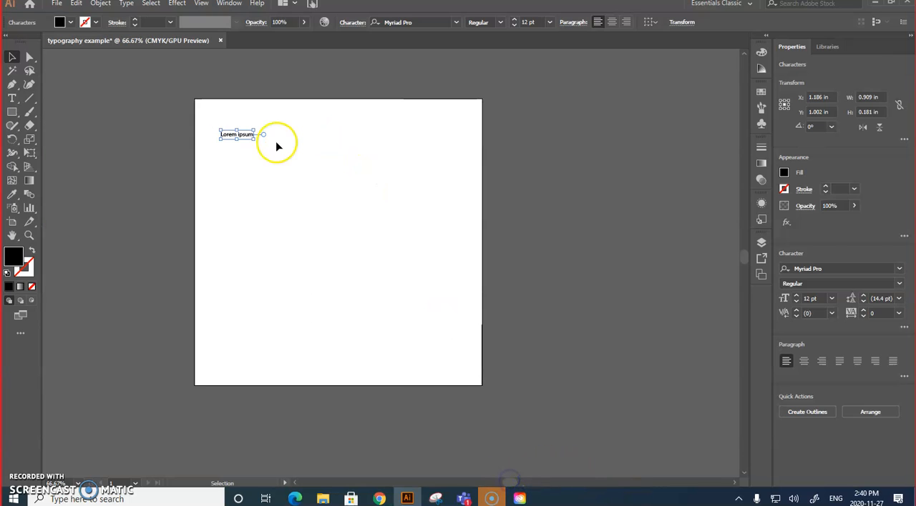
left_click_drag(254, 138, 396, 316)
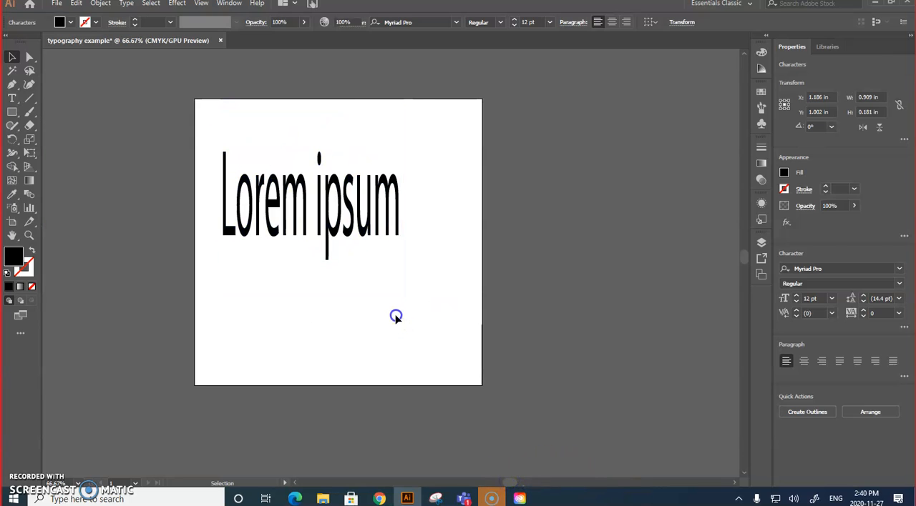
left_click(444, 251)
left_click(288, 171)
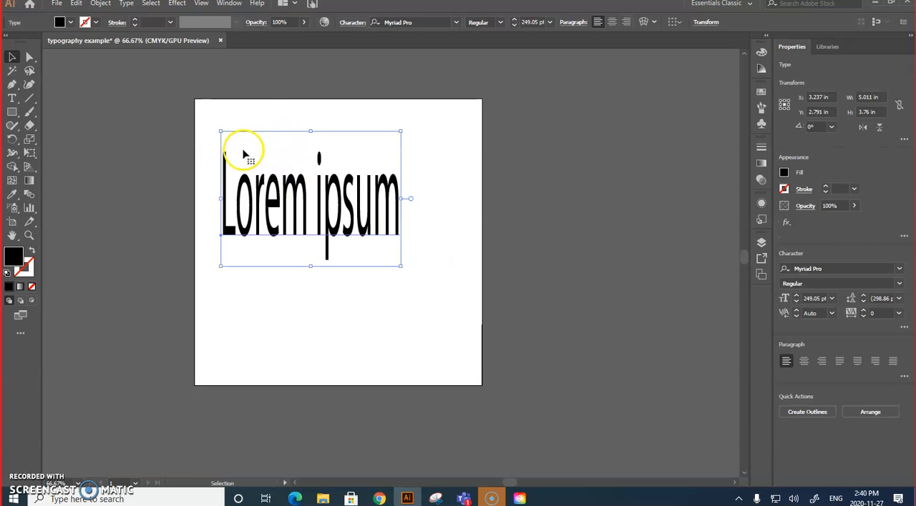
double_click(357, 204)
left_click(315, 200)
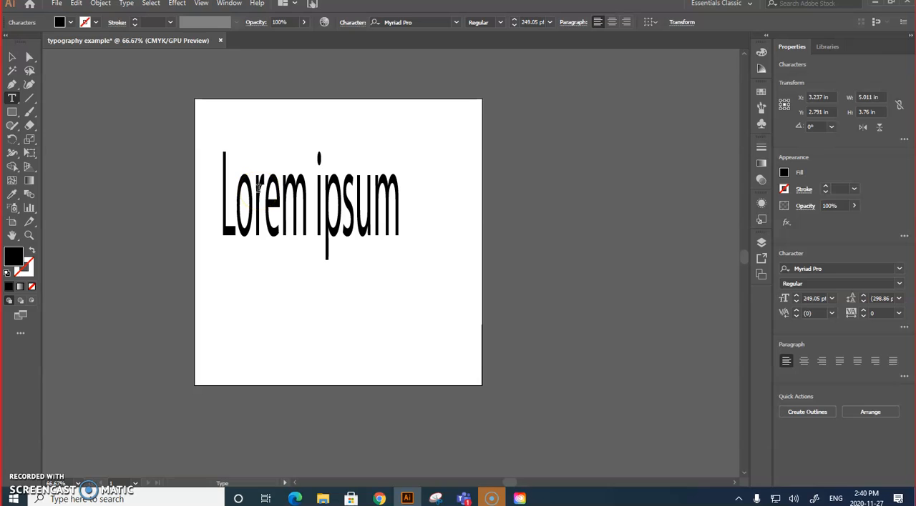
key("ctrl+z")
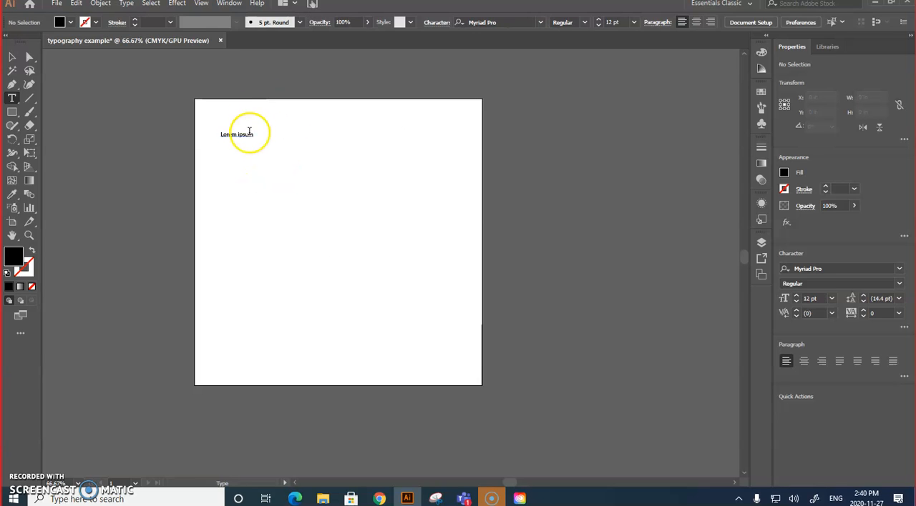
Step: Paste the copied sample text as a separate single-line type object across the artboard
left_click(244, 134)
left_click(221, 179)
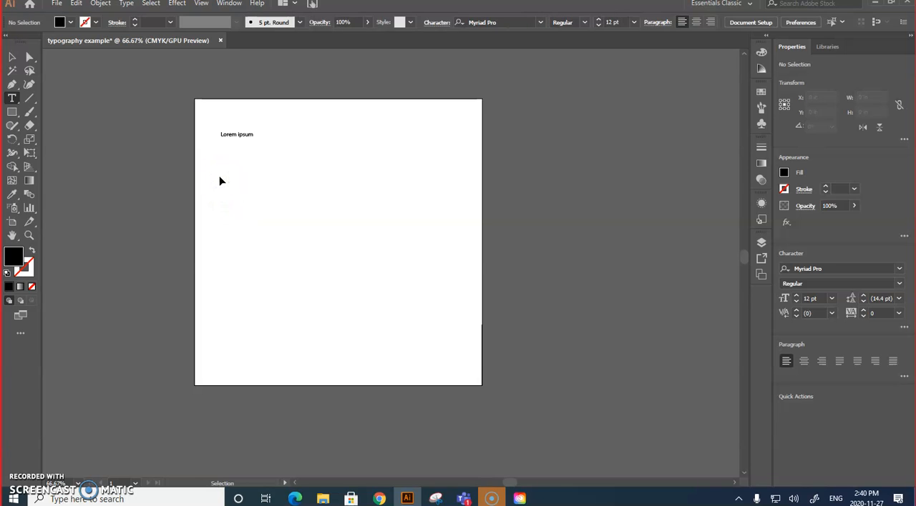
key("ctrl+v")
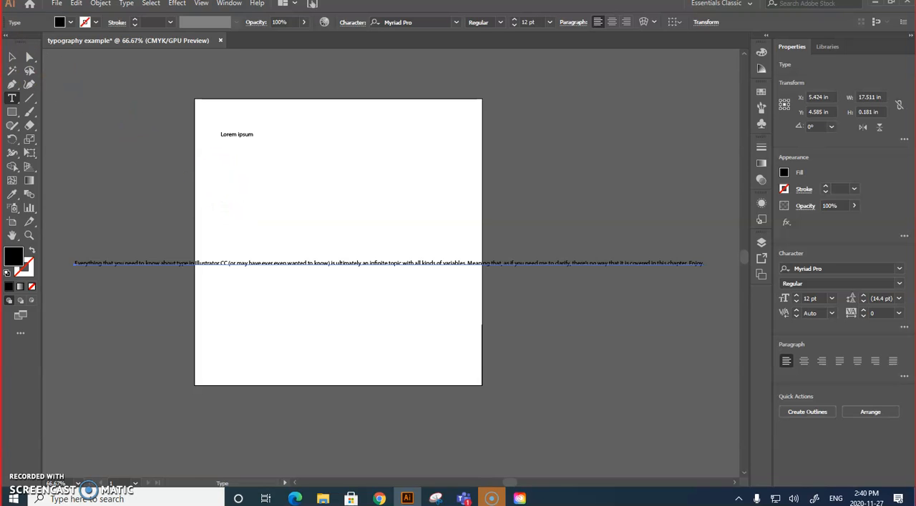
left_click(264, 259)
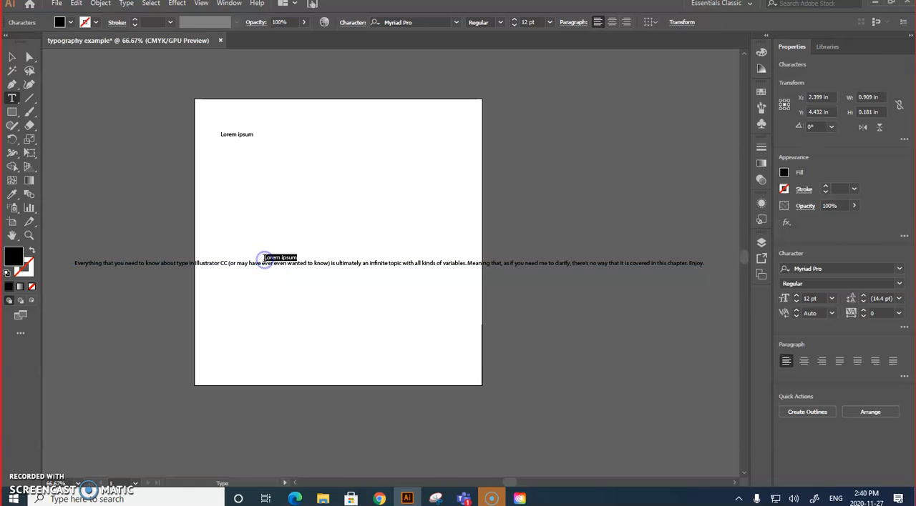
Step: Select the whole pasted sample text line and set its font size to 17 pt
triple_click(270, 263)
key("ctrl+c")
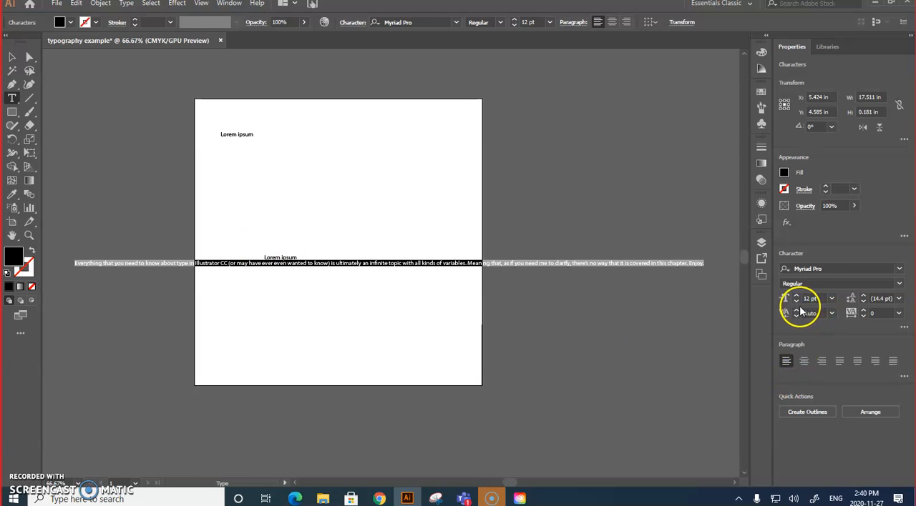
left_click(826, 268)
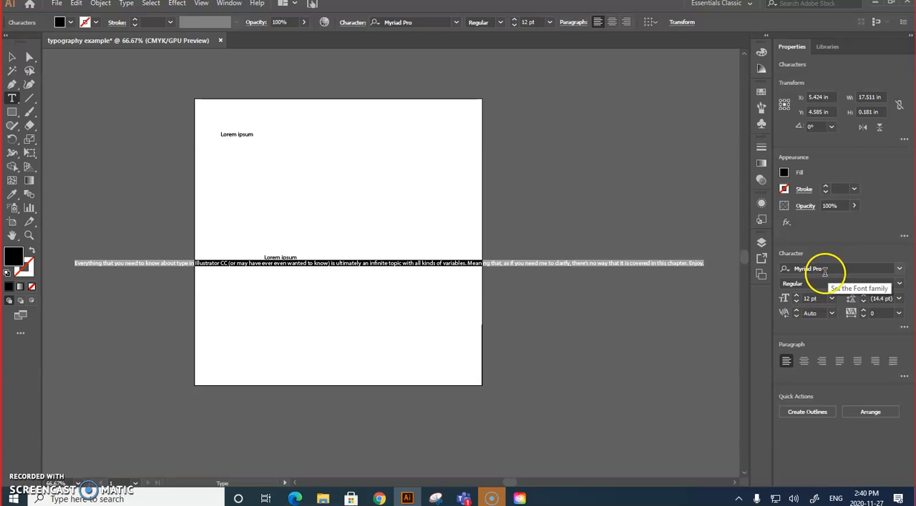
left_click(797, 296)
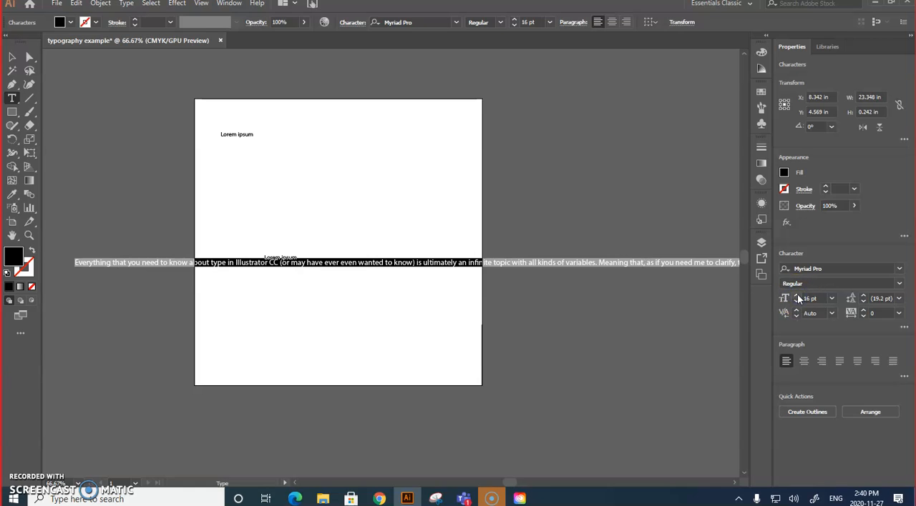
left_click(799, 297)
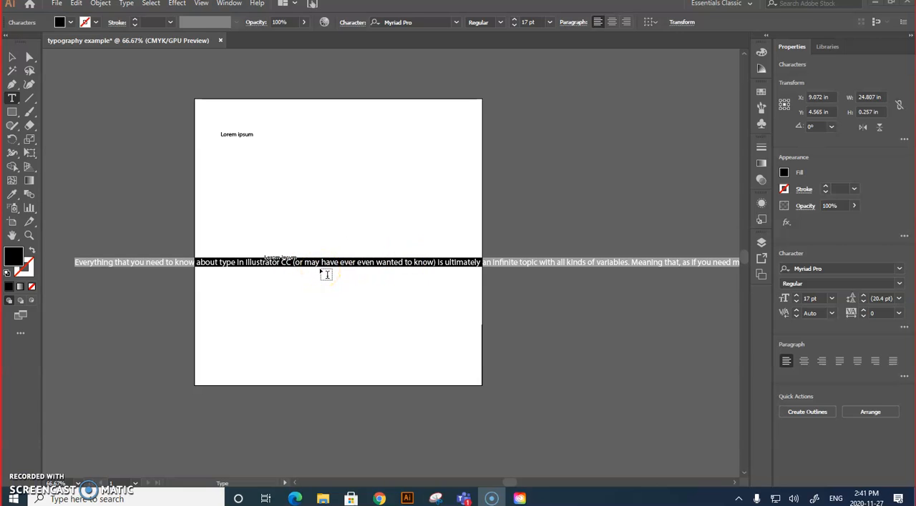
Step: Delete the long sample text line and both Lorem ipsum placeholders from the artboard
left_click(11, 60)
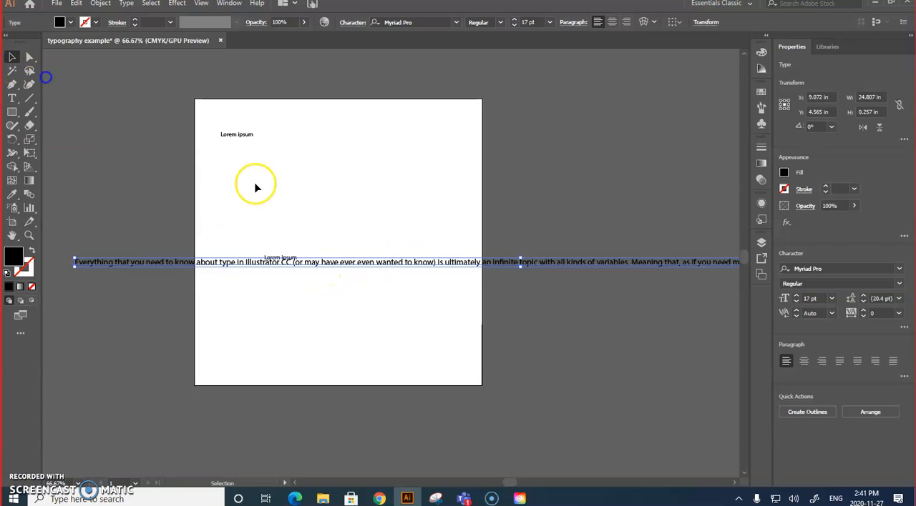
key("Delete")
left_click(281, 260)
key("Delete")
left_click(233, 137)
key("Delete")
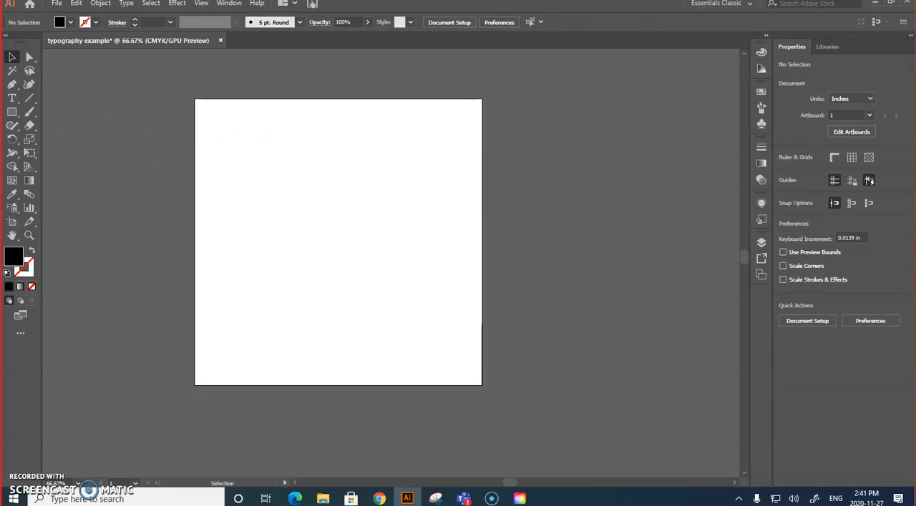
Step: Draw an area type frame about 6.38 in by 6.18 in inside the artboard and paste the copied sample text into it
left_click(10, 99)
left_click_drag(222, 125, 451, 347)
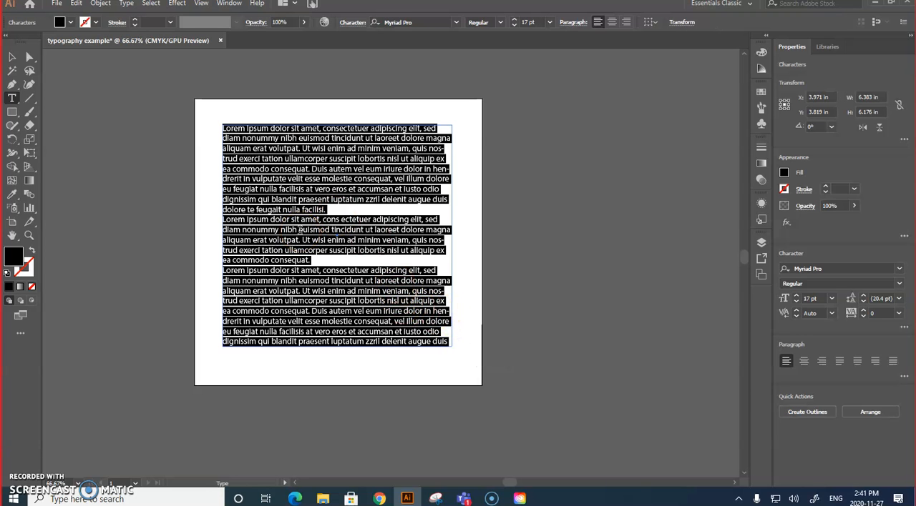
key("ctrl+v")
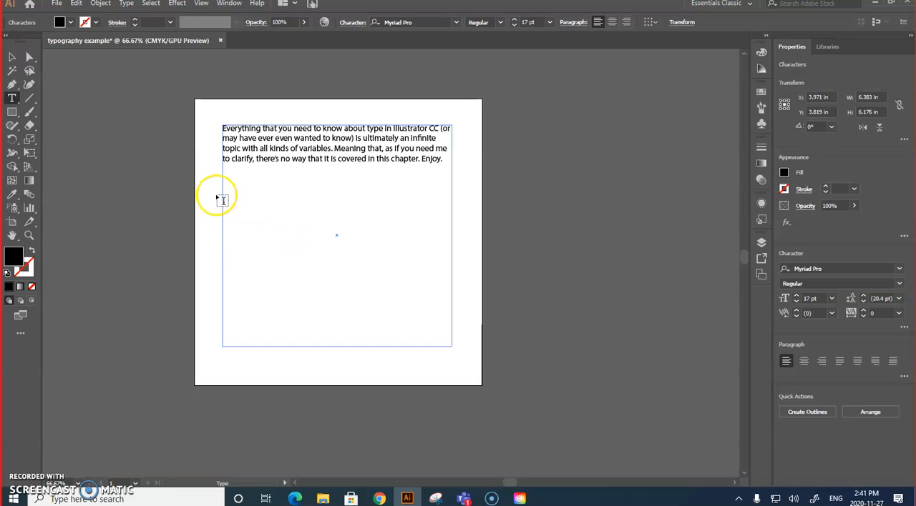
Step: Select the area type frame, show the Align panel and dock it with the collapsed panels
left_click(11, 58)
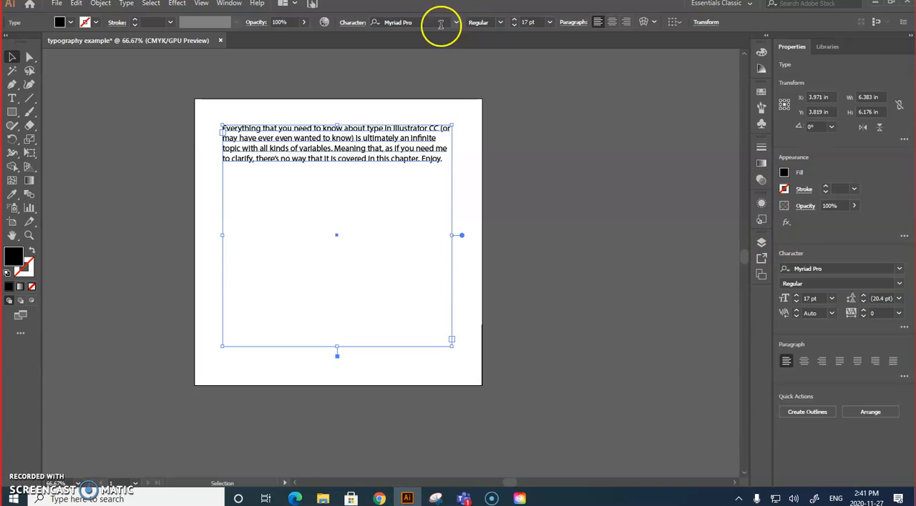
left_click(228, 4)
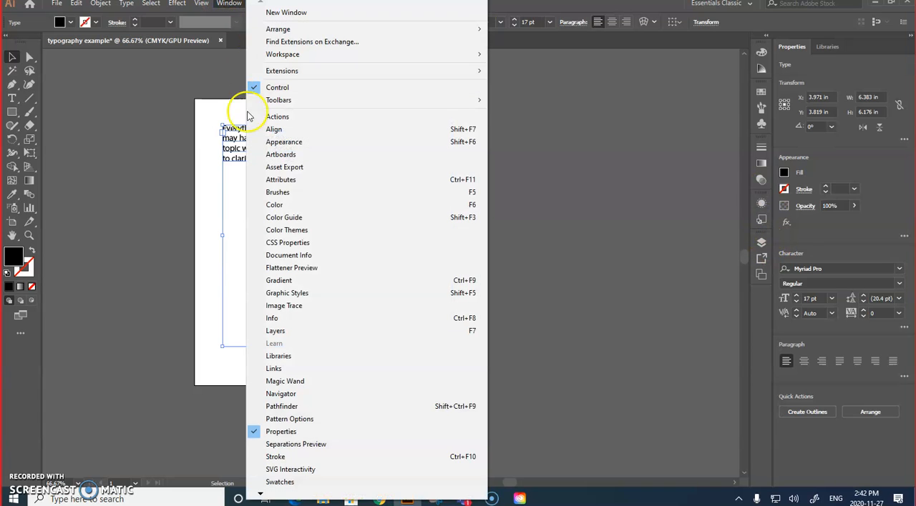
left_click(274, 129)
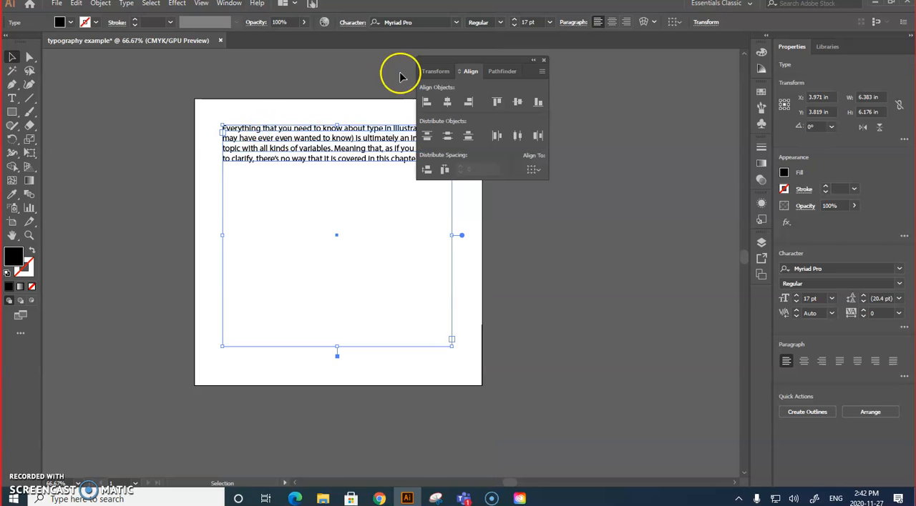
left_click_drag(481, 58, 761, 300)
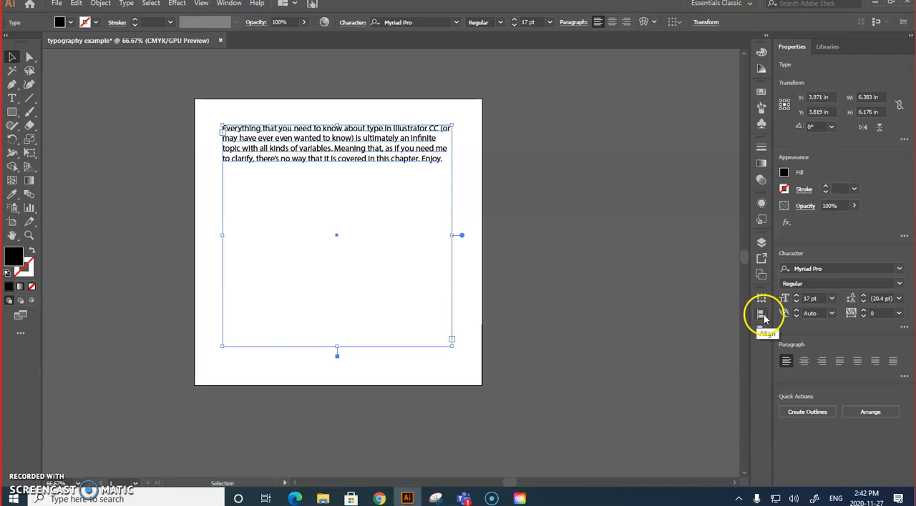
Step: Set alignment to the artboard and centre the area type frame horizontally on it
left_click(762, 316)
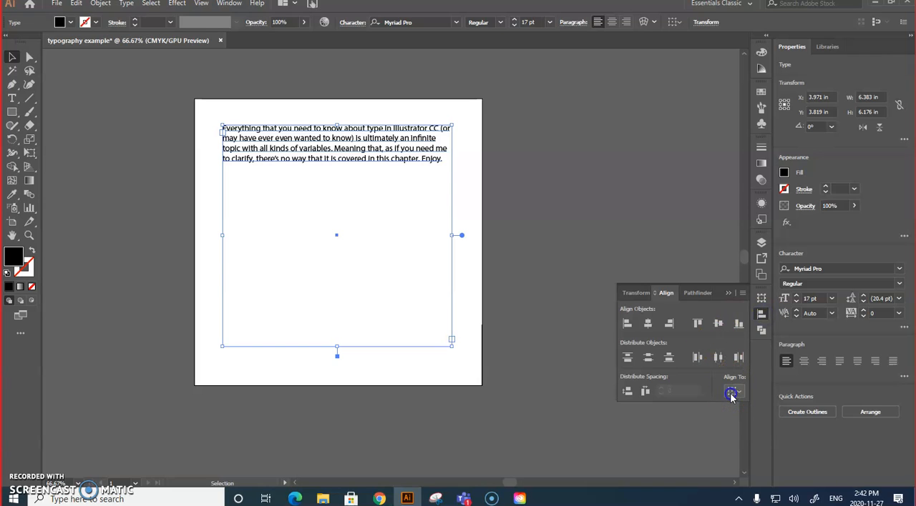
left_click(732, 392)
left_click(744, 429)
left_click(649, 325)
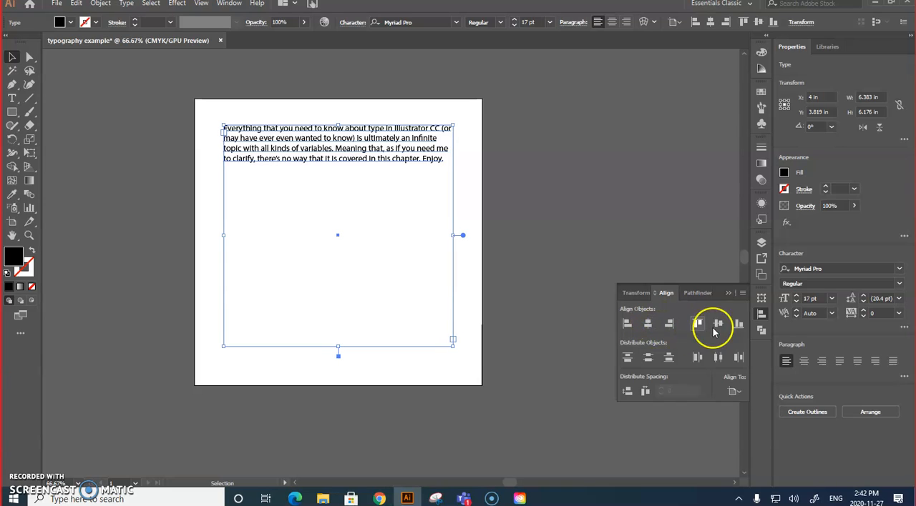
left_click(731, 296)
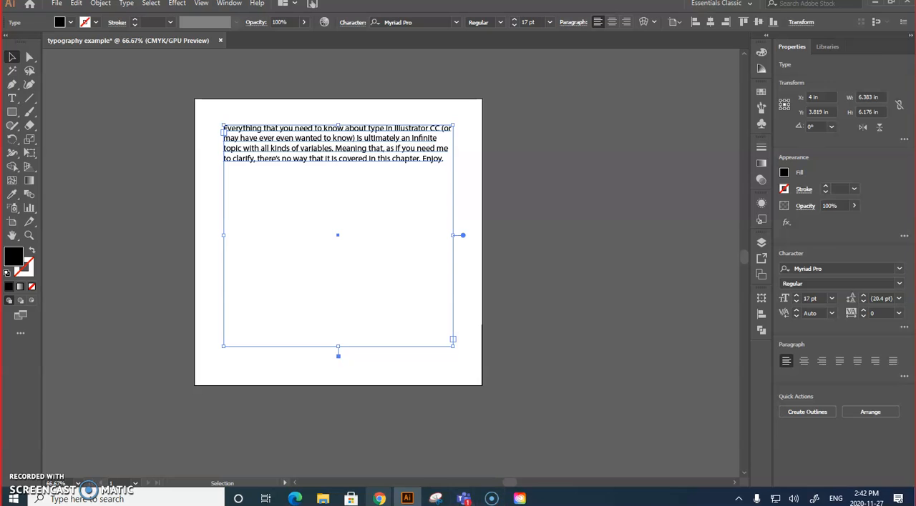
Step: Switch to the course page in Chrome, examine the layout of the typography example, and return to Illustrator
mouse_move(382, 503)
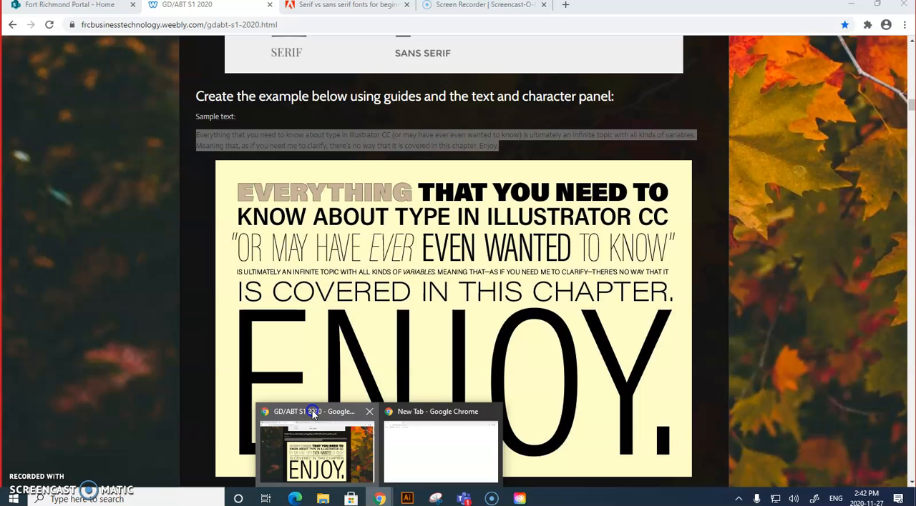
left_click(312, 411)
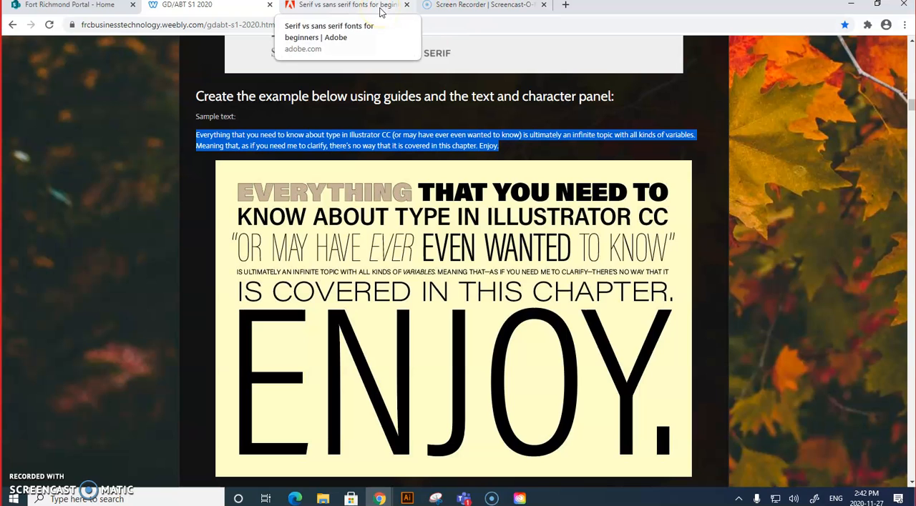
left_click(407, 498)
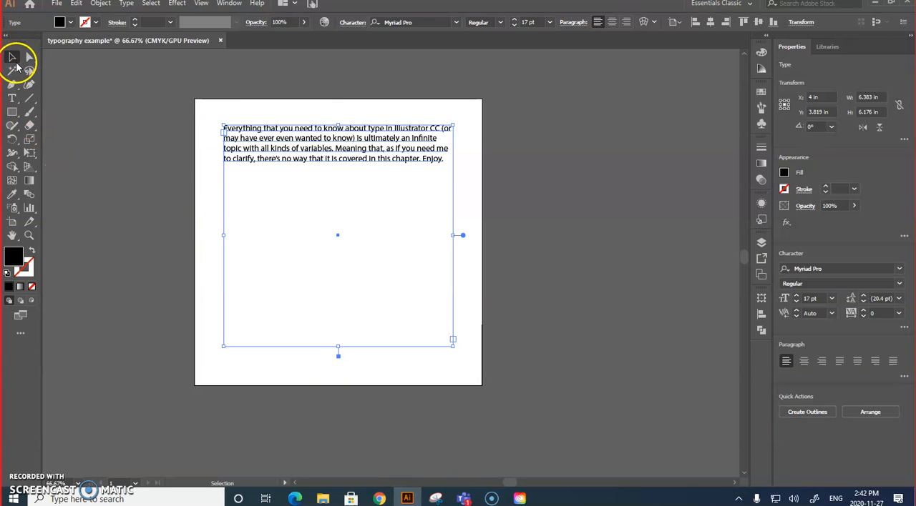
Step: Try to convert the selected area type frame into guides
left_click(202, 4)
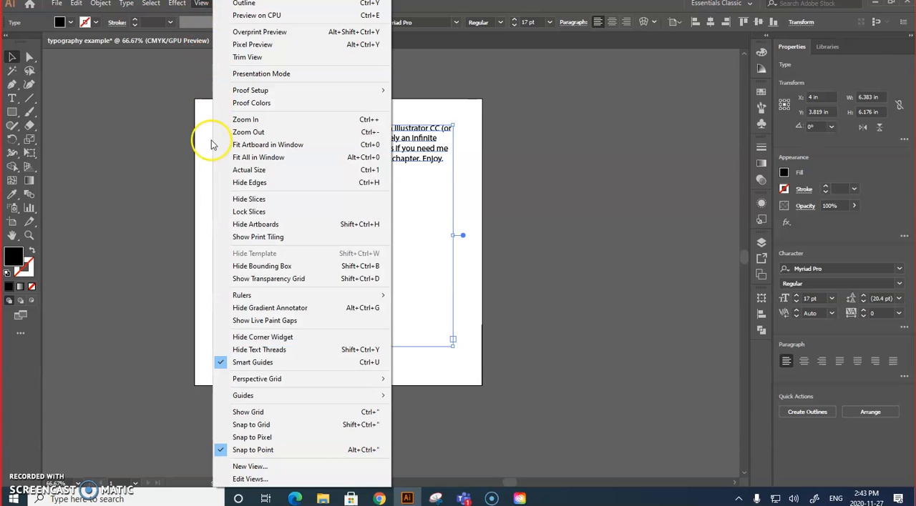
mouse_move(264, 398)
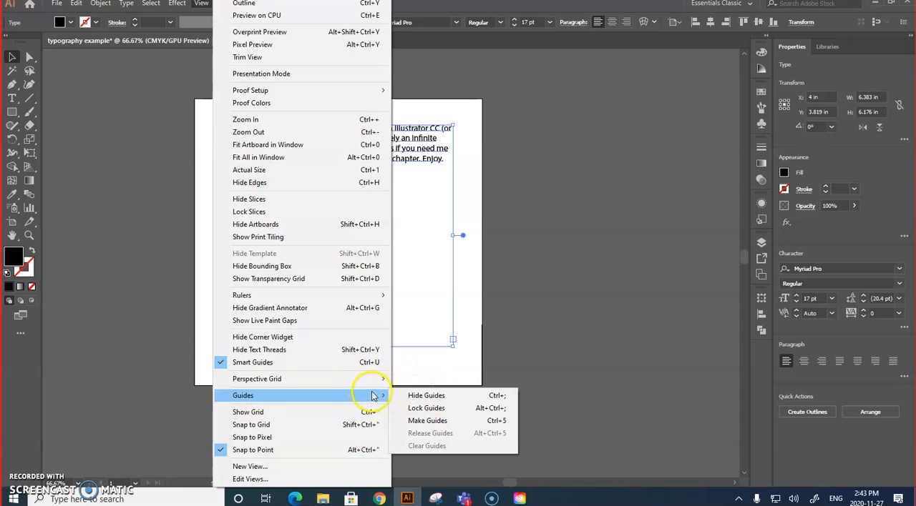
left_click(420, 424)
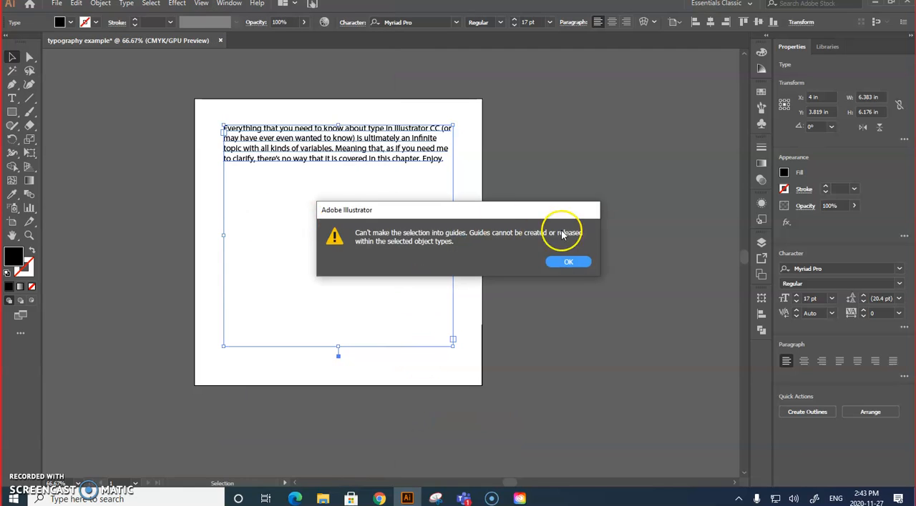
left_click(566, 262)
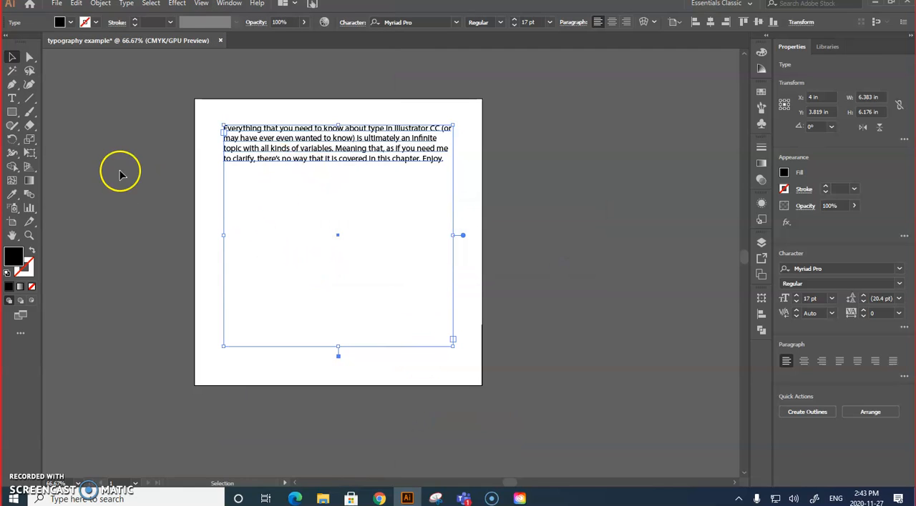
Step: Show the rulers and add a horizontal guide at about 0.78 in, across the first line of text
left_click(201, 3)
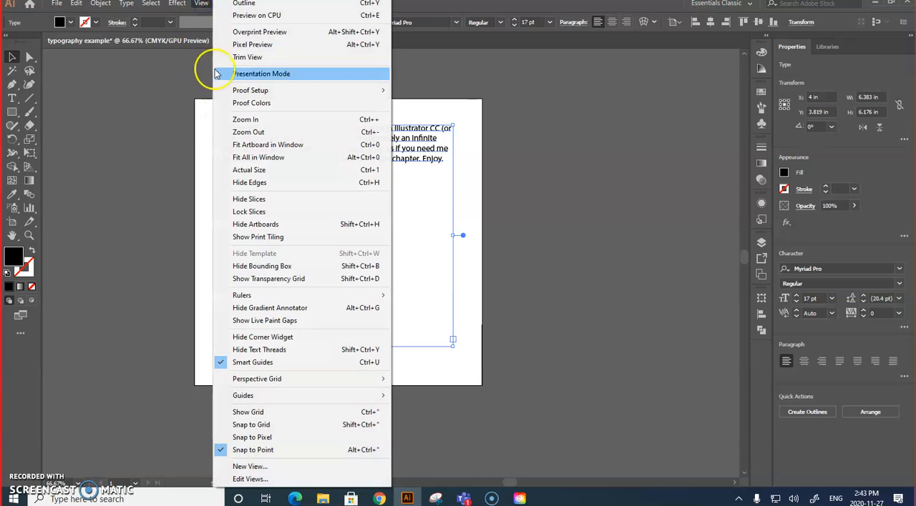
mouse_move(265, 295)
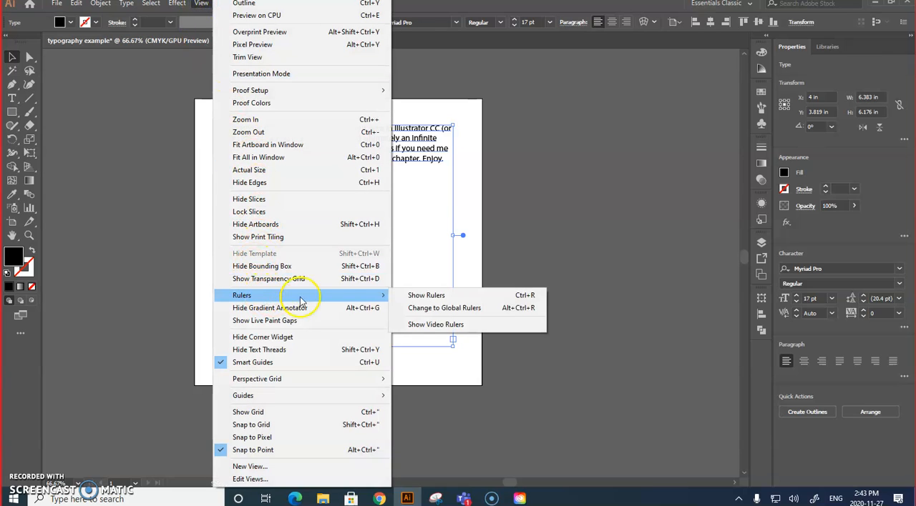
left_click(437, 296)
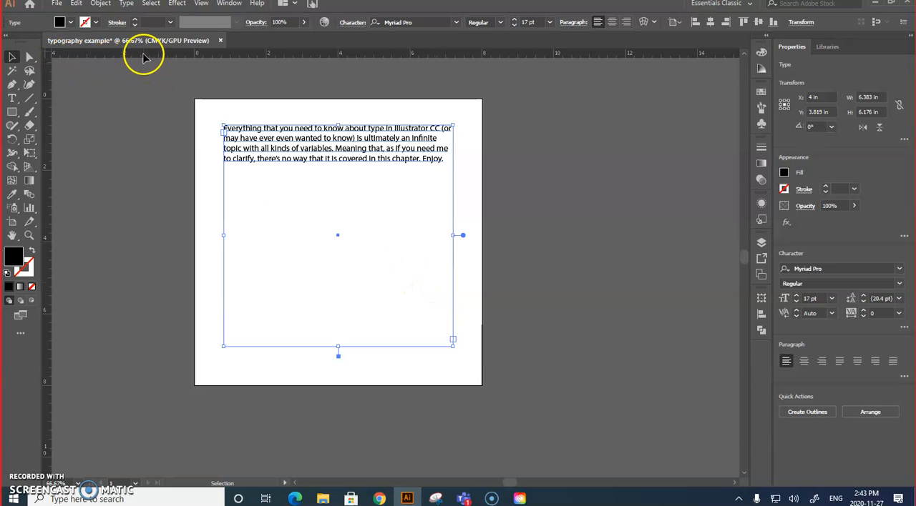
left_click_drag(144, 101, 149, 129)
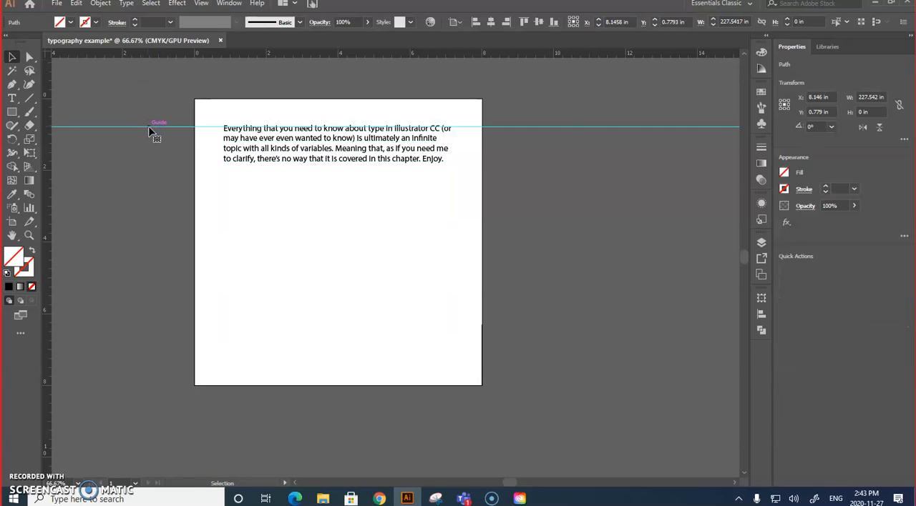
left_click(158, 205)
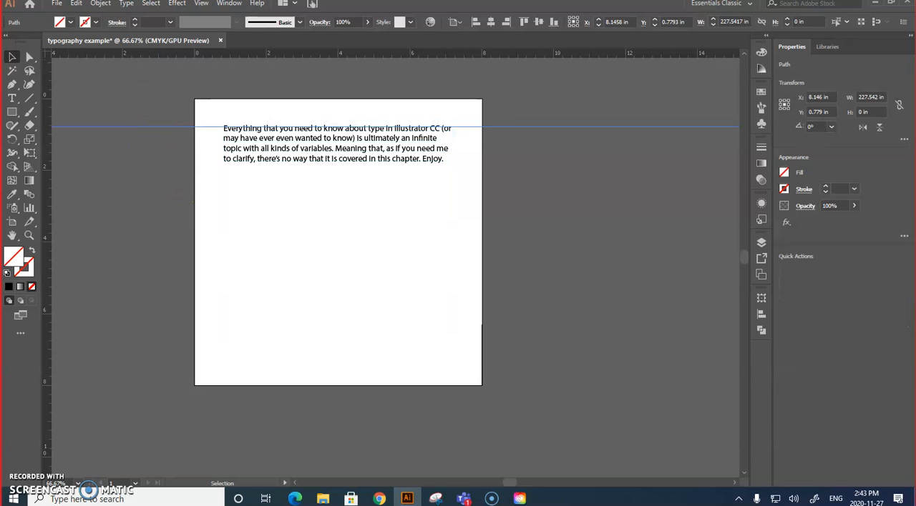
Step: Move the horizontal guide up to about 0.7 in so it sits just above the first text line
left_click(29, 237)
left_click(237, 154)
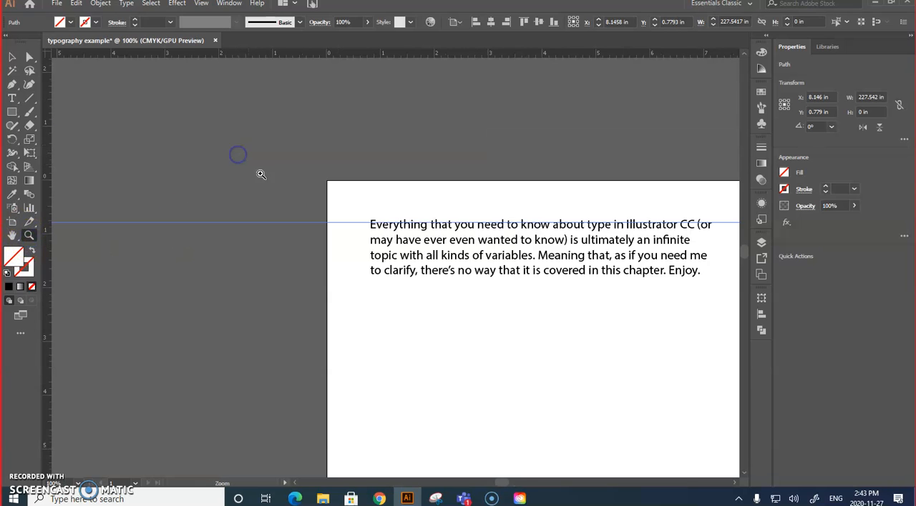
left_click(13, 58)
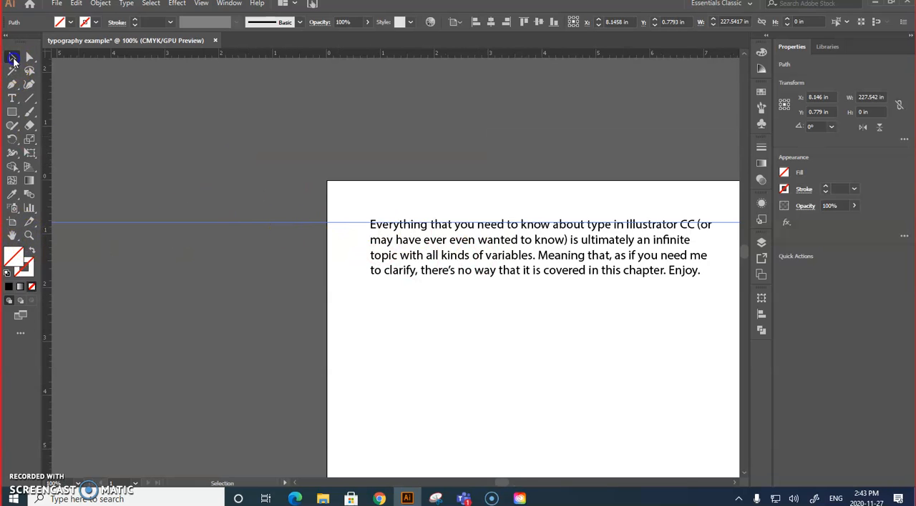
left_click(253, 223)
left_click_drag(254, 224, 254, 218)
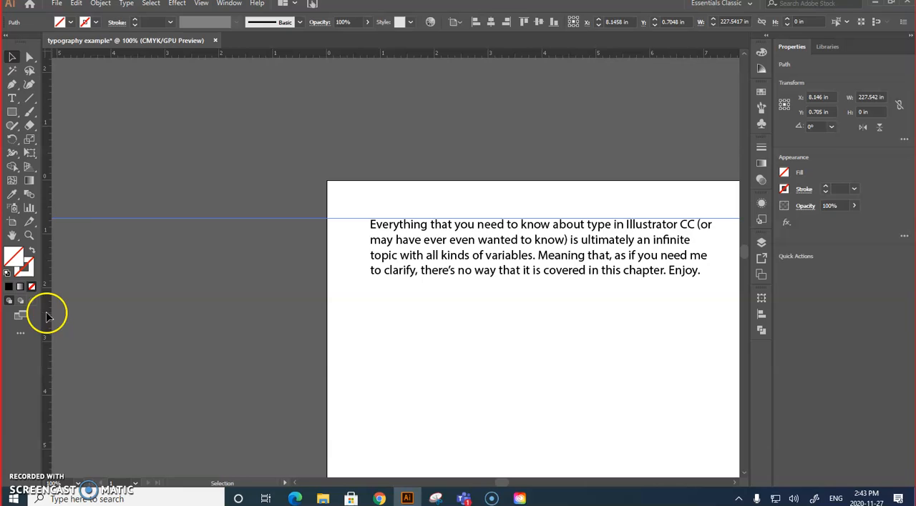
Step: Add vertical guides along the text frame's left and right edges, at about 0.8 in and 7.19 in
left_click_drag(289, 301, 370, 304)
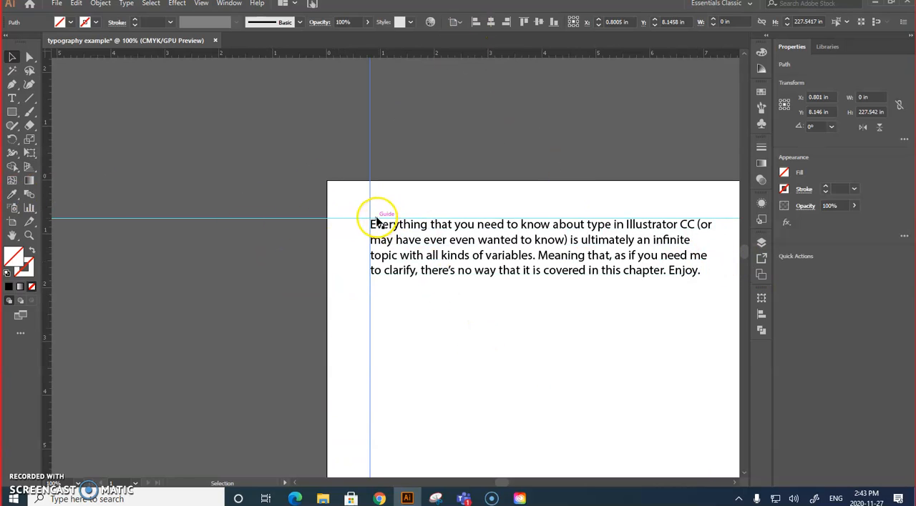
left_click_drag(376, 224, 45, 222)
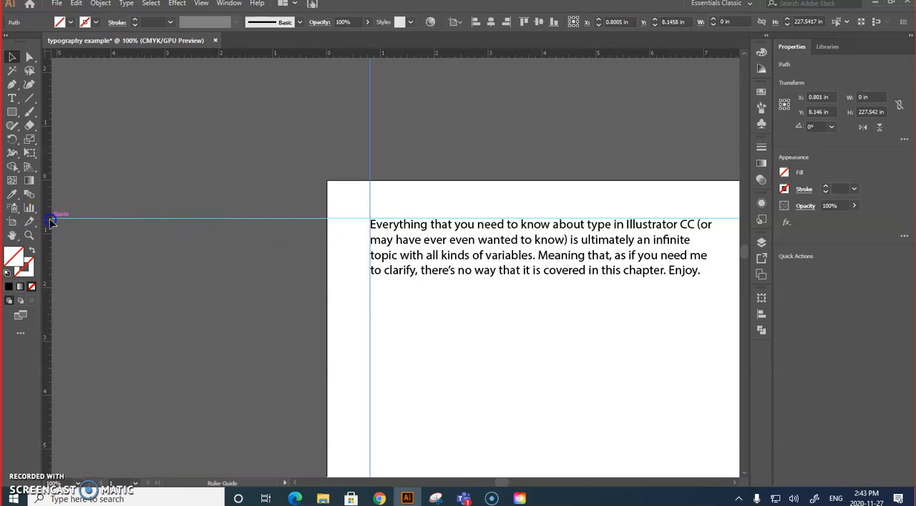
left_click(714, 239)
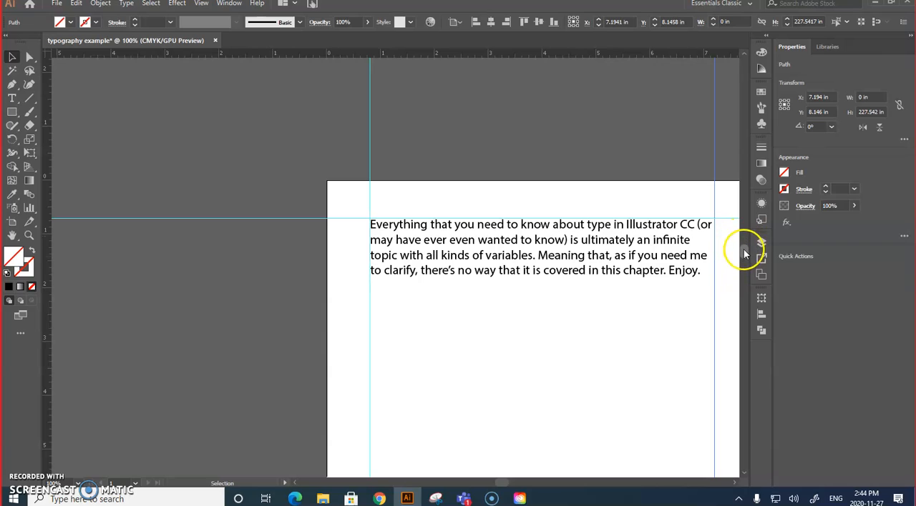
Step: Add a horizontal guide near the artboard's bottom edge, at about 7.19 in
left_click_drag(743, 244, 744, 254)
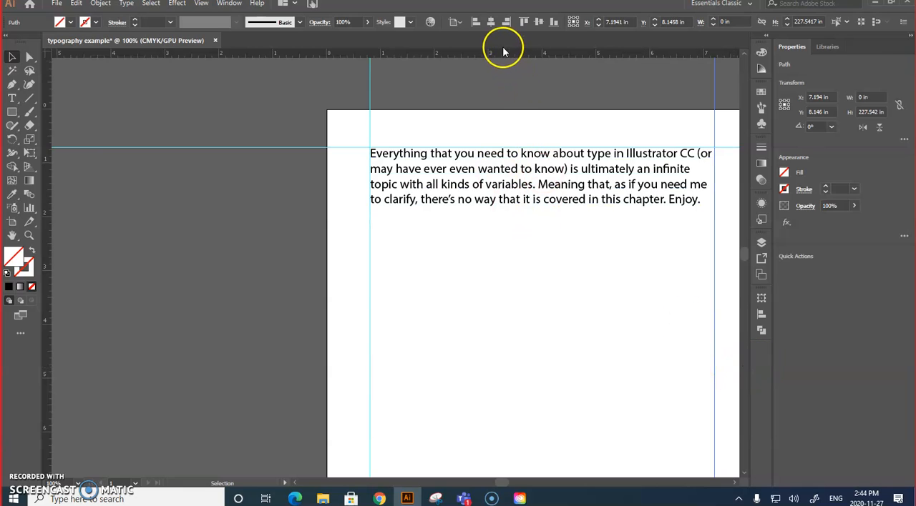
left_click_drag(507, 86, 520, 388)
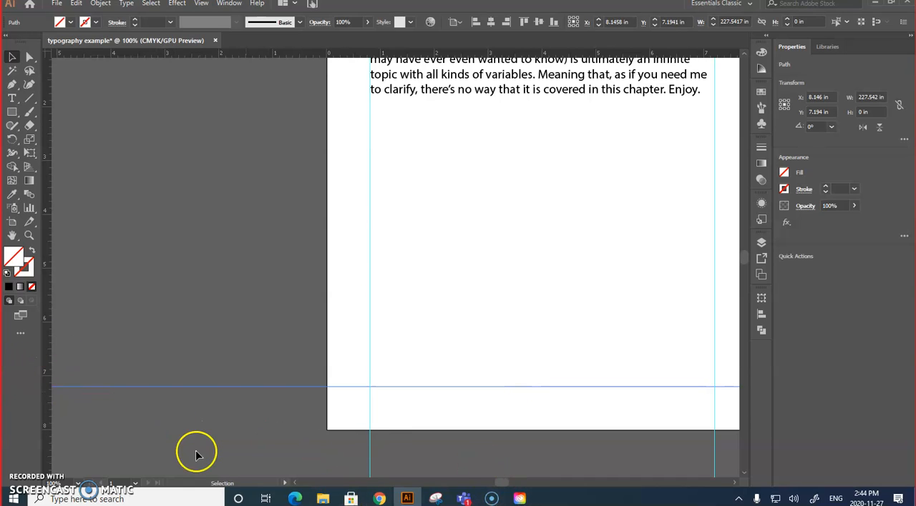
left_click(491, 501)
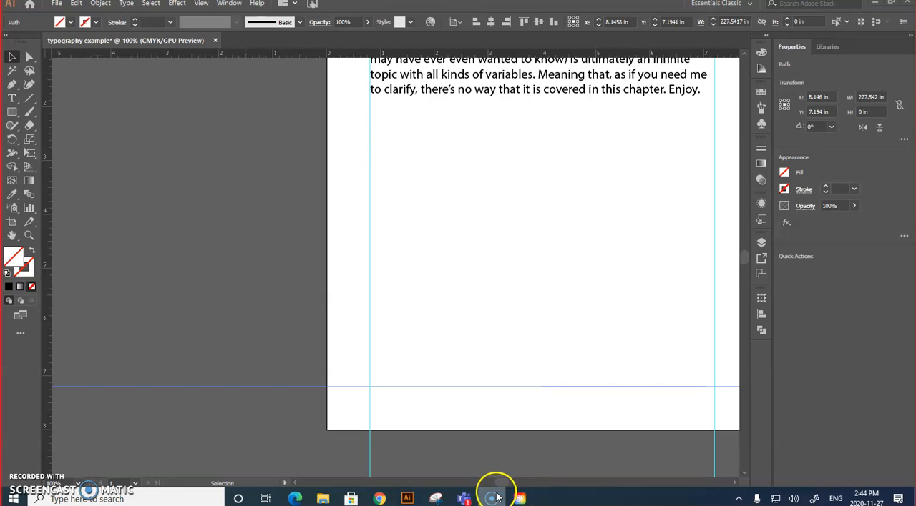
mouse_move(491, 501)
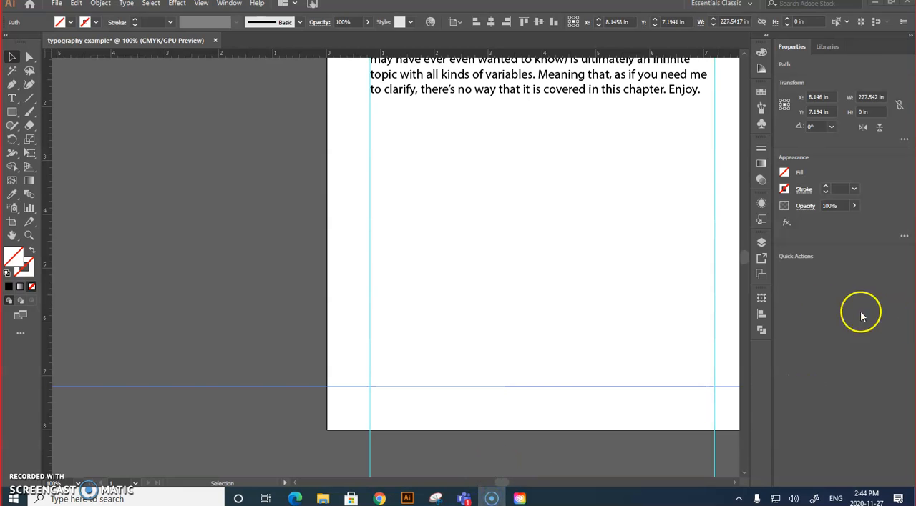
Step: Change the font of the word "Everything" at the start of the paragraph to Bauhaus 93
left_click_drag(503, 484, 507, 484)
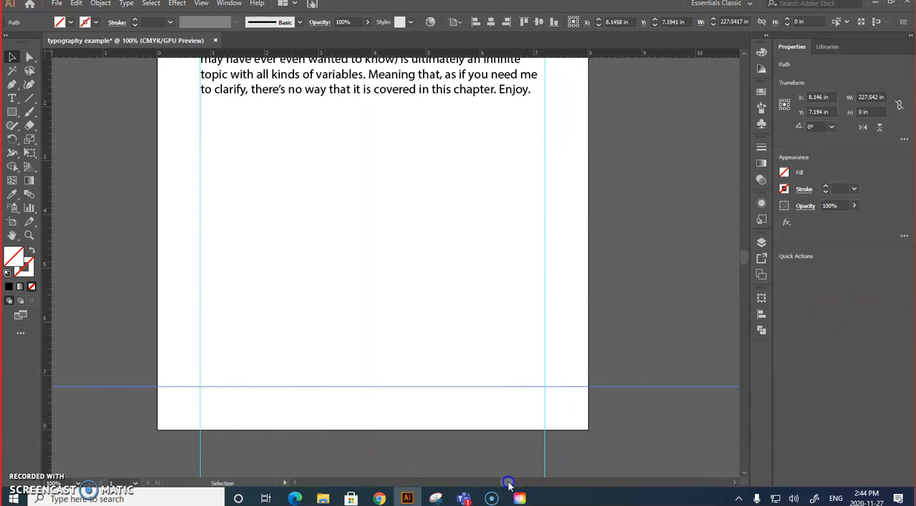
scroll(380, 207, "up", 3)
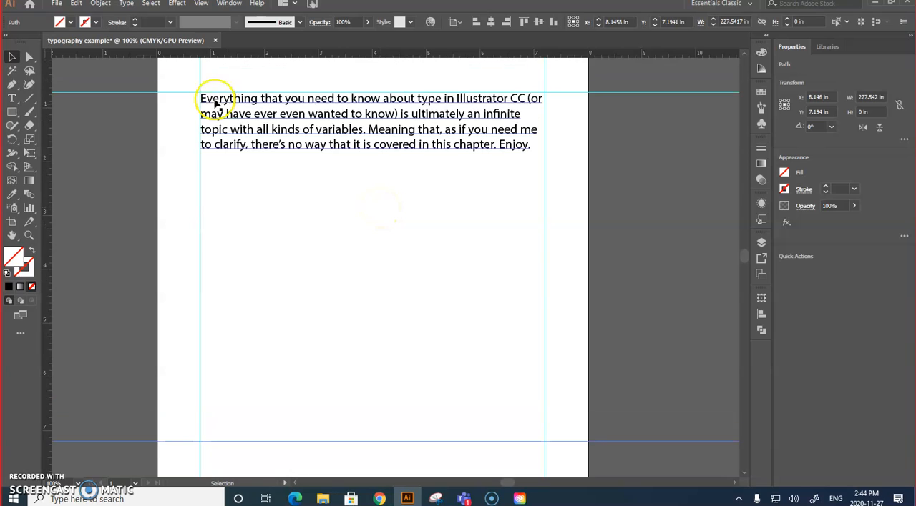
left_click(256, 100)
double_click(256, 101)
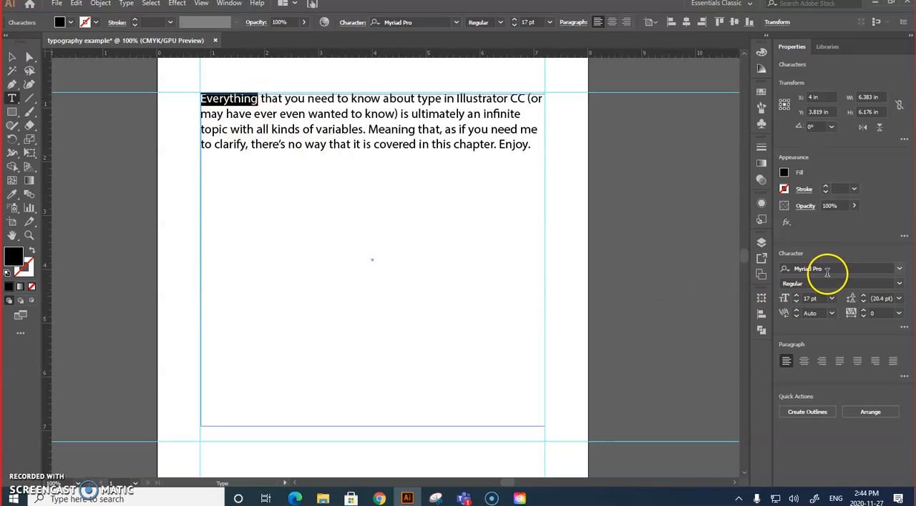
left_click(901, 269)
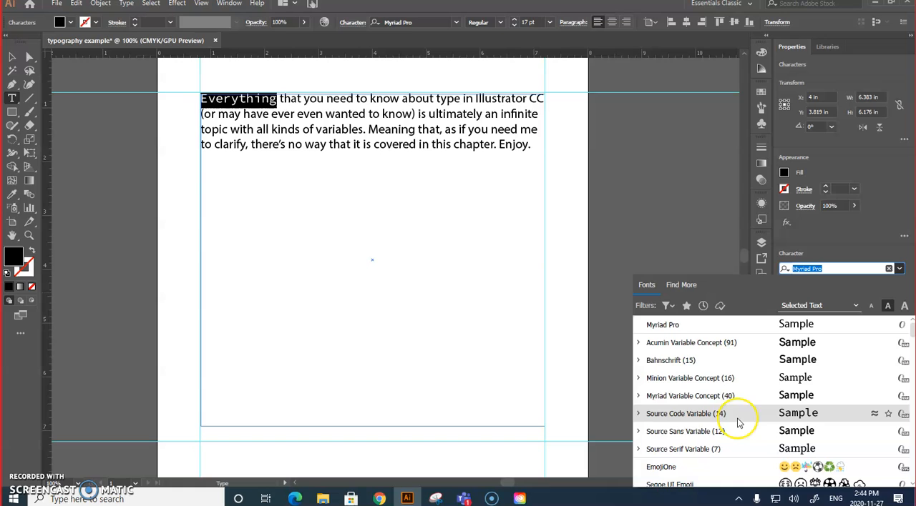
scroll(739, 423, "down", 2)
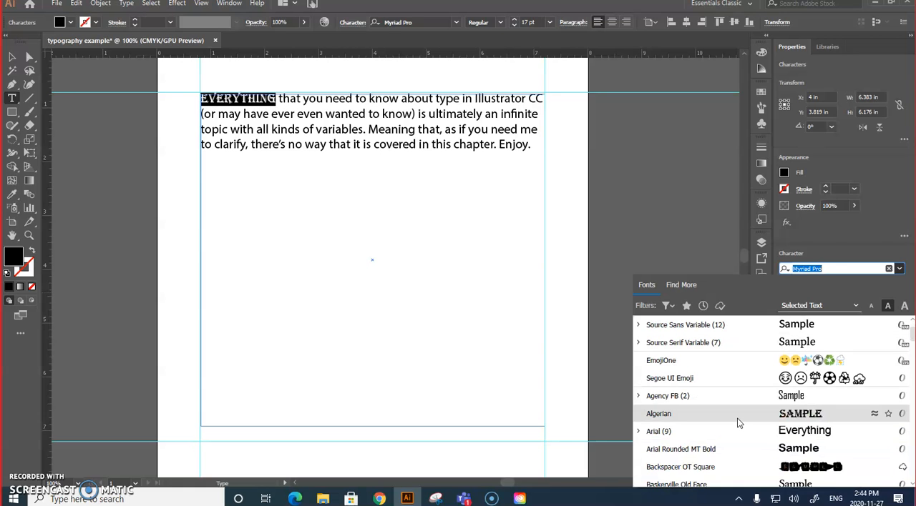
scroll(731, 441, "down", 2)
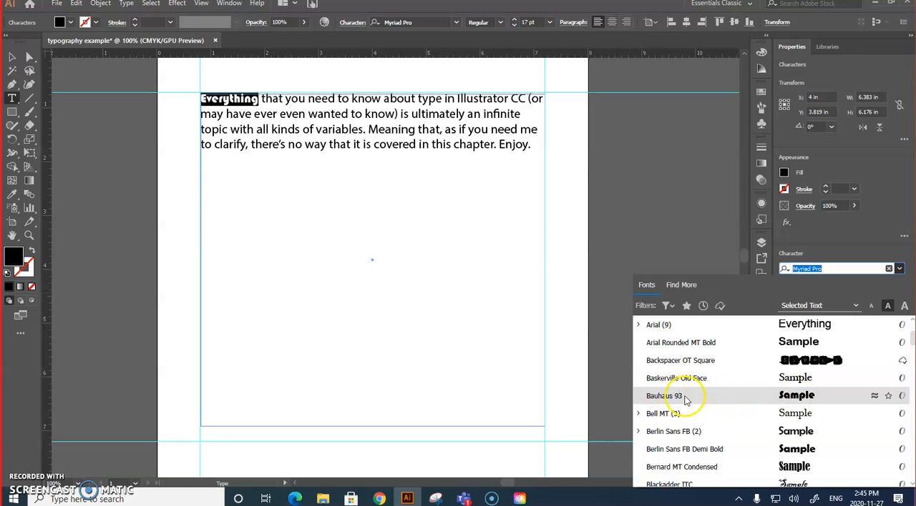
left_click(789, 400)
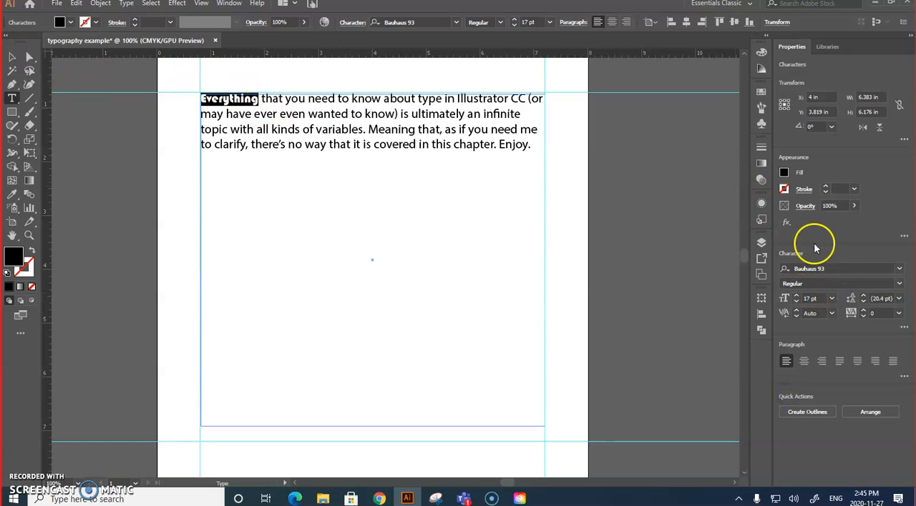
Step: Enlarge the word "Everything" to 26 pt and open the additional character options
left_click(796, 296)
left_click(796, 296)
left_click(796, 295)
left_click(796, 295)
left_click(796, 295)
left_click(796, 296)
left_click(796, 295)
left_click(796, 295)
left_click(796, 295)
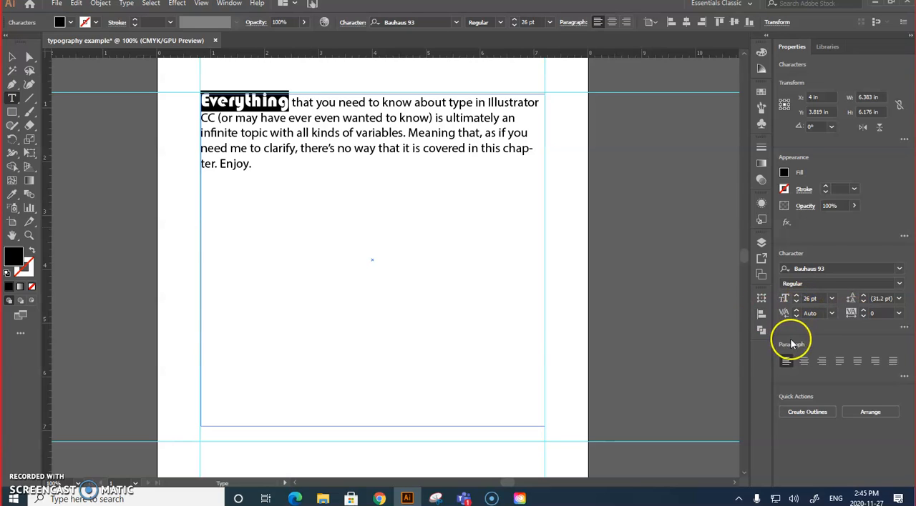
left_click(903, 327)
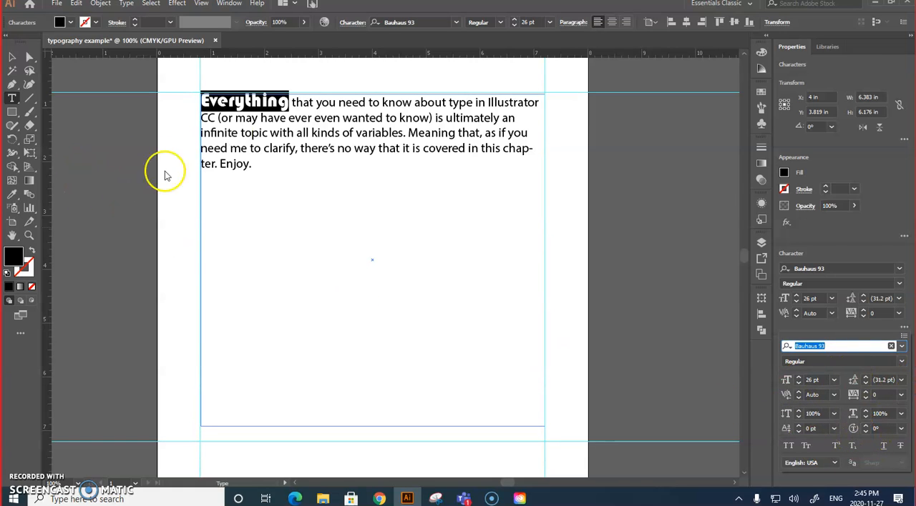
left_click(291, 107)
left_click_drag(292, 102, 484, 108)
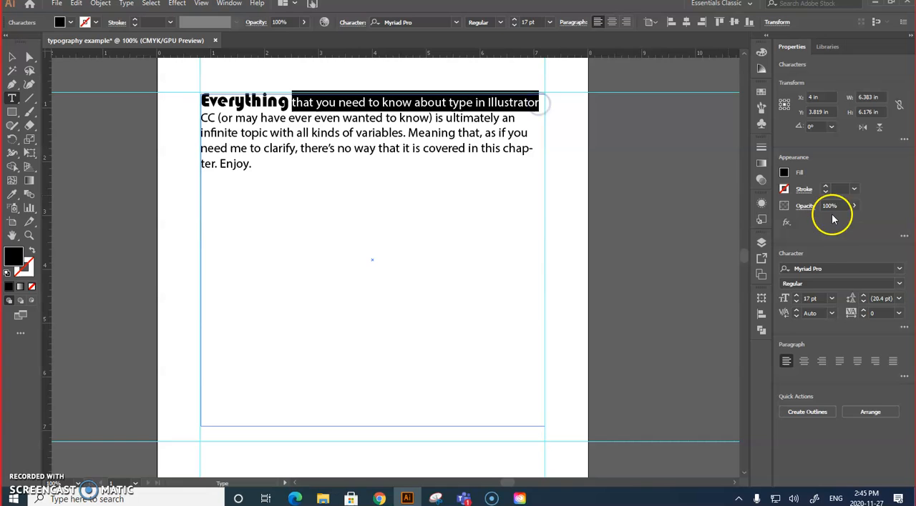
left_click(900, 271)
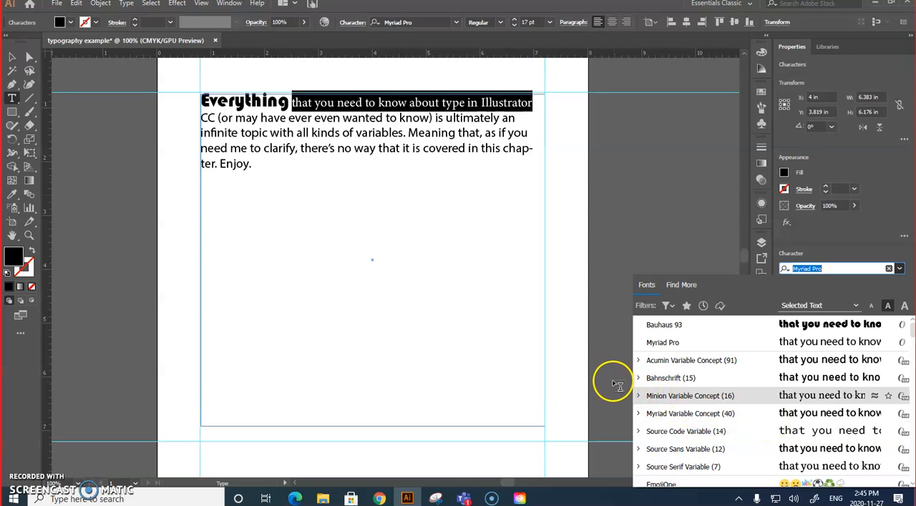
left_click(12, 57)
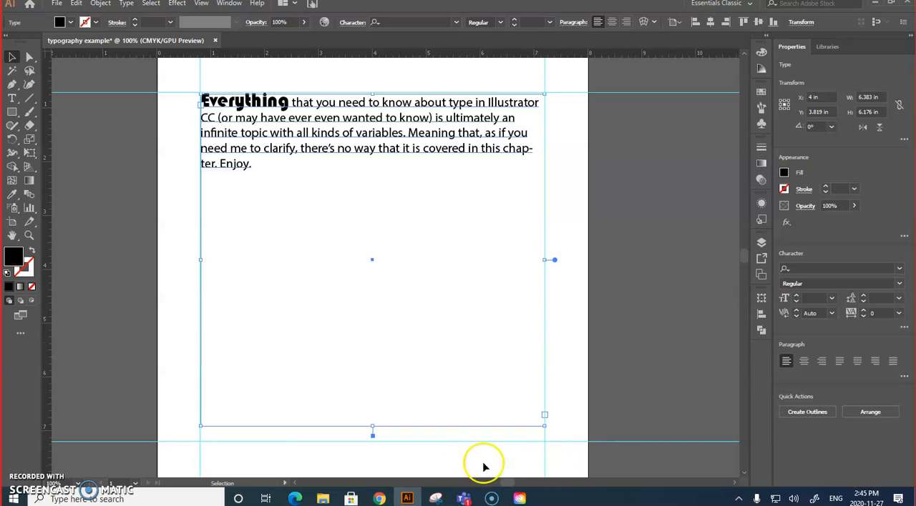
Step: Switch to Chrome and open the Adobe Fonts site linked in the course page's header
mouse_move(380, 498)
left_click(349, 414)
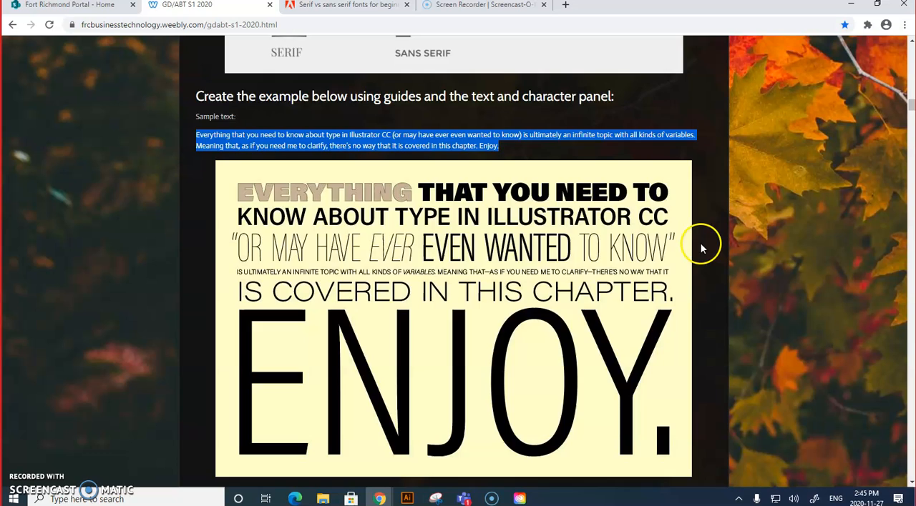
scroll(701, 248, "up", 15)
scroll(679, 236, "up", 10)
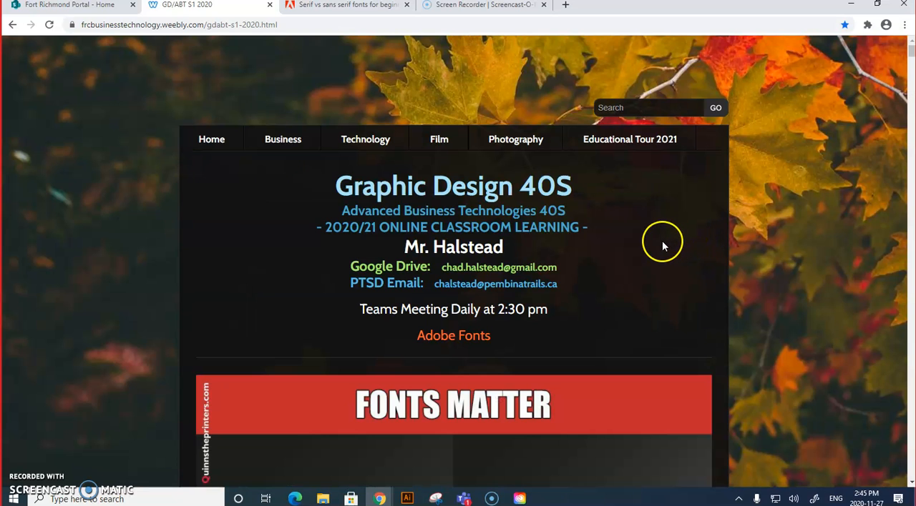
left_click(458, 342)
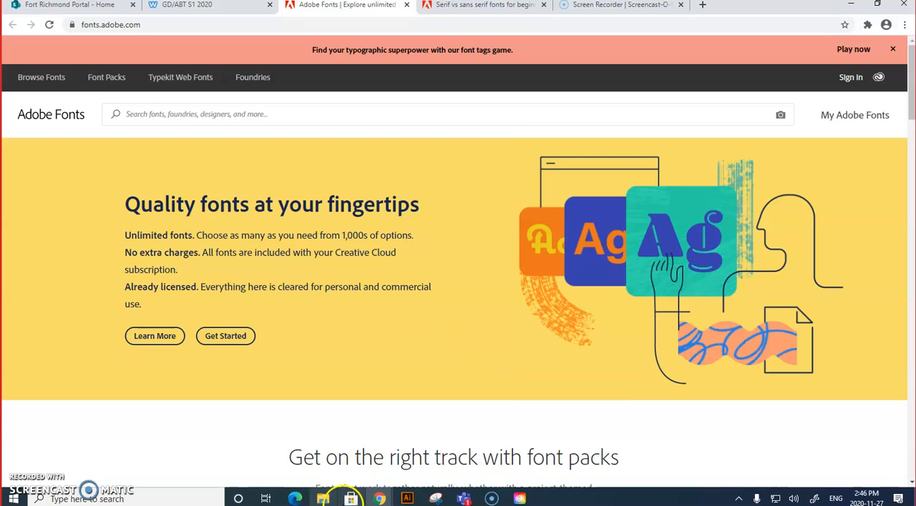
Step: Look through the featured font packs on Adobe Fonts and open the Build a Brand pack
mouse_move(408, 503)
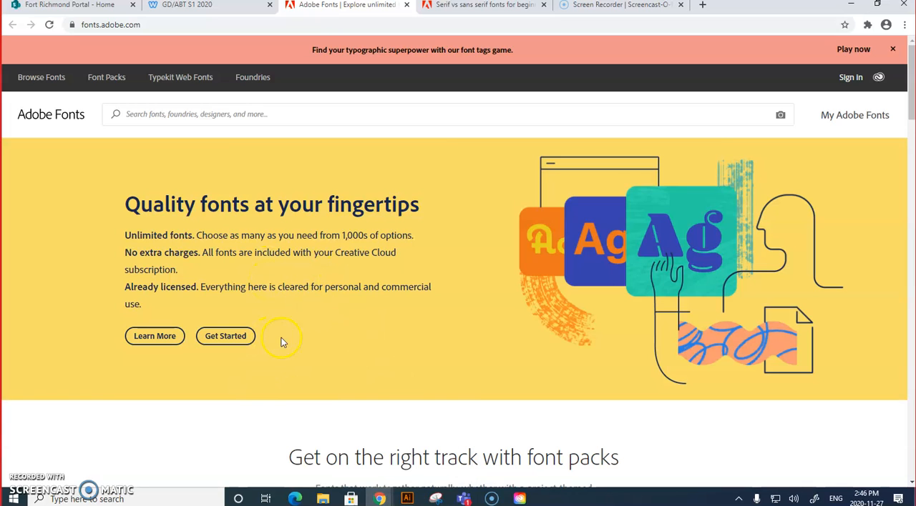
scroll(459, 399, "down", 3)
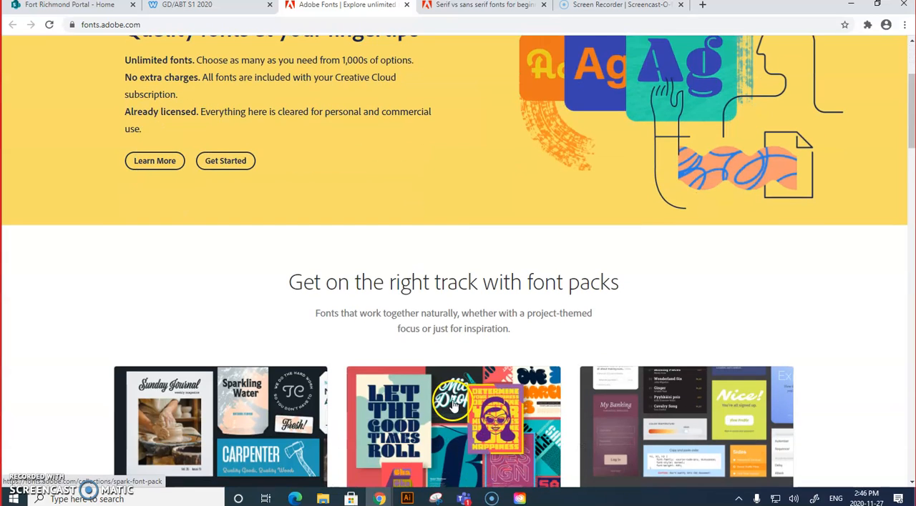
scroll(453, 397, "down", 7)
scroll(454, 391, "up", 5)
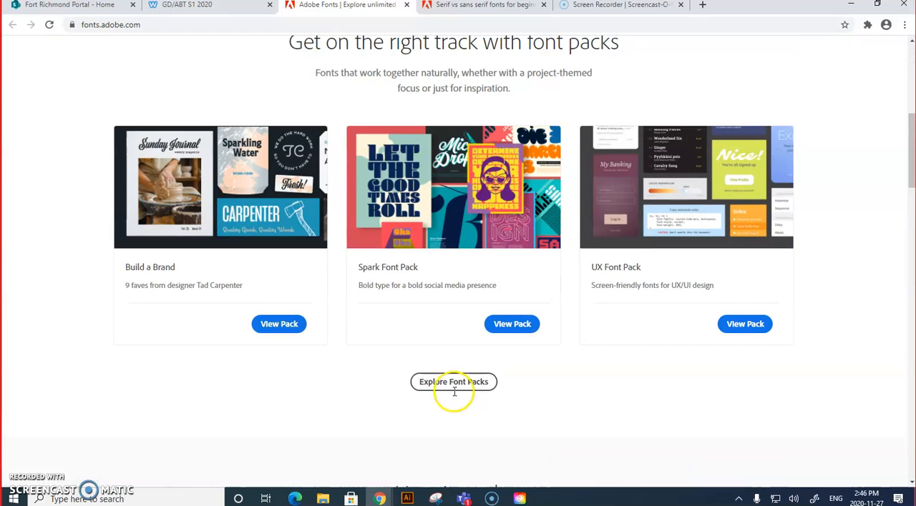
scroll(456, 386, "down", 1)
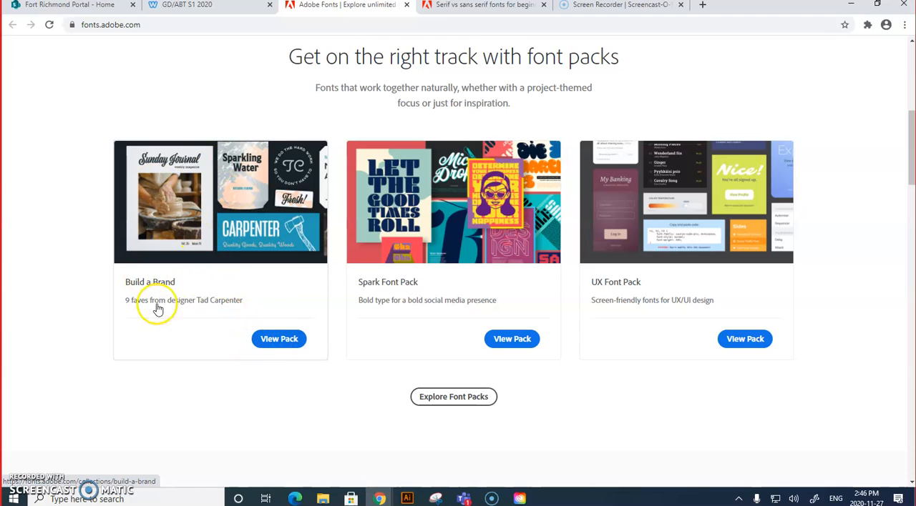
left_click(269, 343)
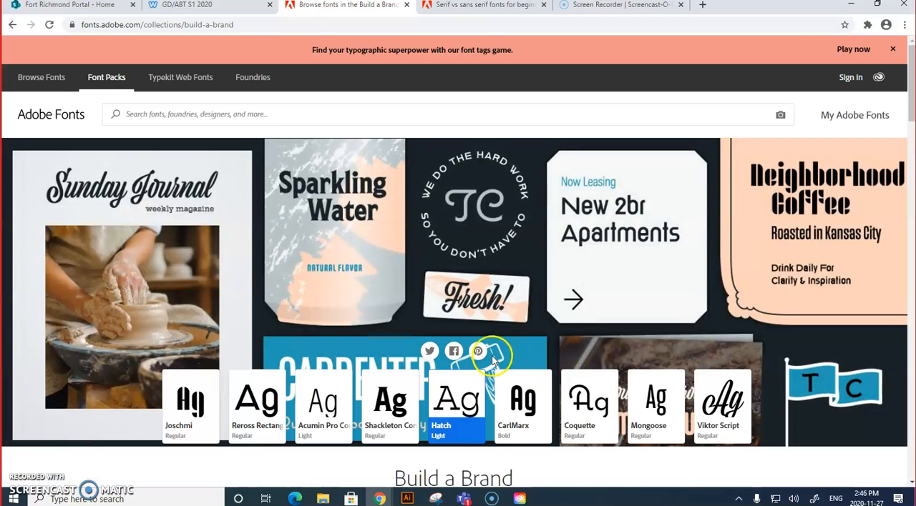
Step: Browse the fonts in the Build a Brand pack and open the Shackleton family's font list
scroll(572, 440, "down", 5)
scroll(570, 440, "down", 6)
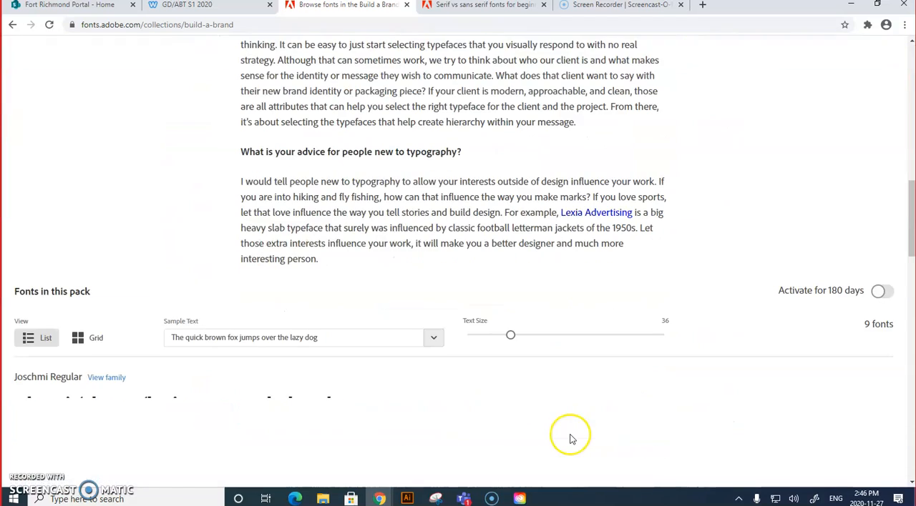
scroll(569, 436, "down", 2)
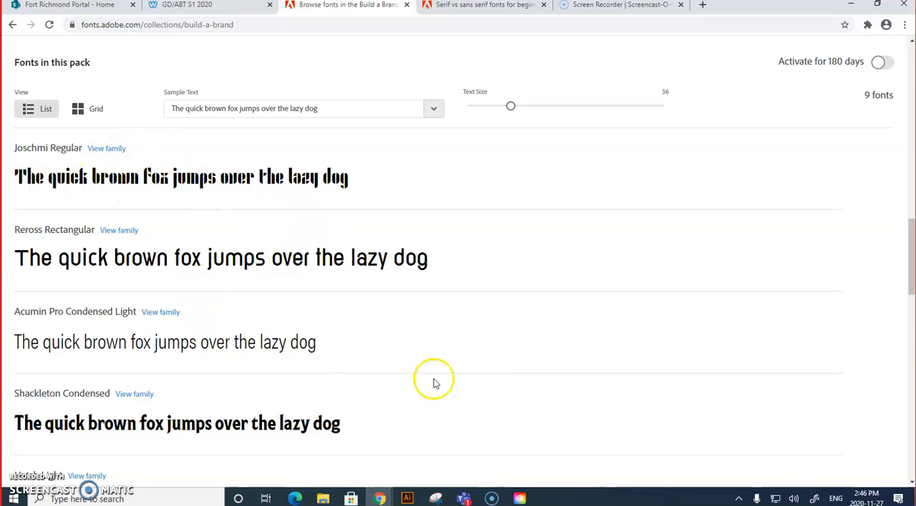
scroll(497, 388, "down", 3)
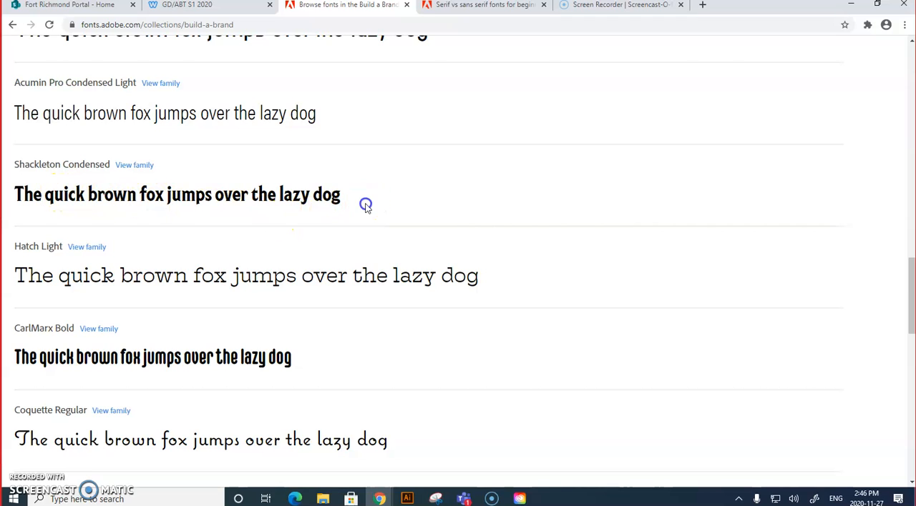
left_click(132, 166)
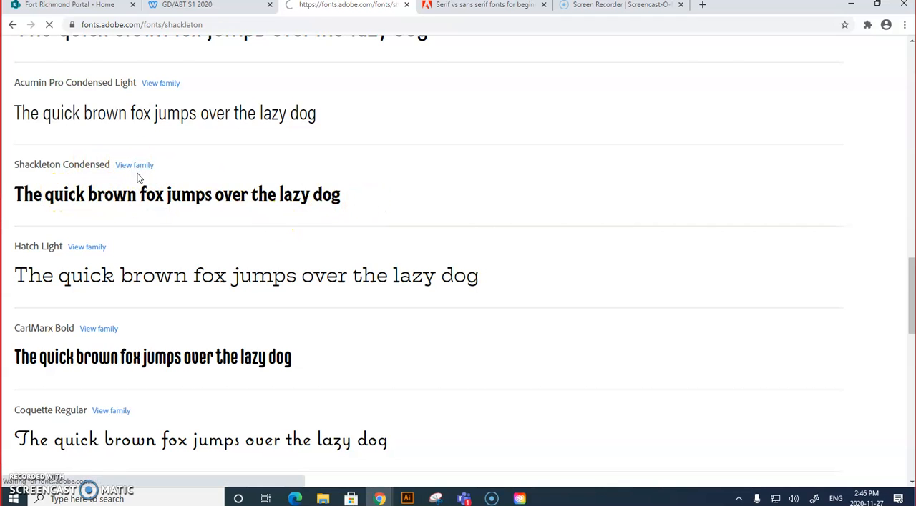
scroll(635, 340, "down", 2)
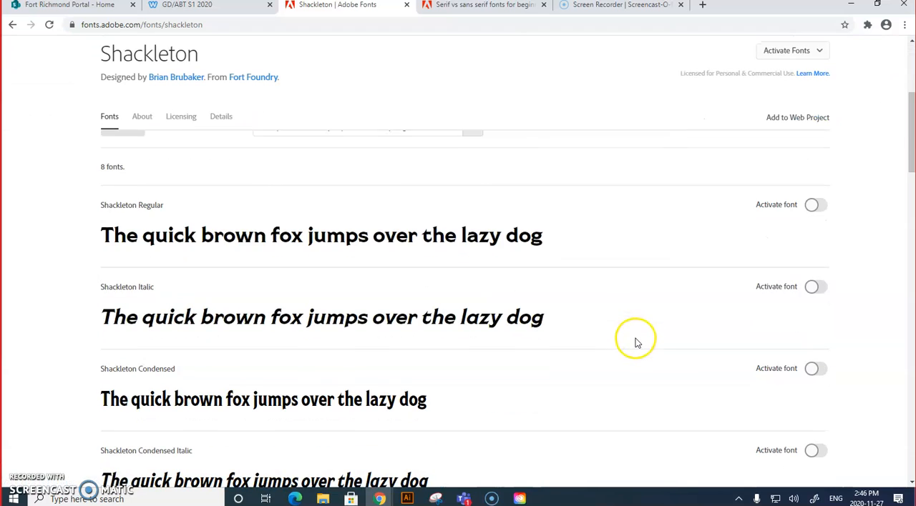
Step: Activate Shackleton Regular and Shackleton Italic, signing in to Adobe with the account's e-mail address
left_click(814, 206)
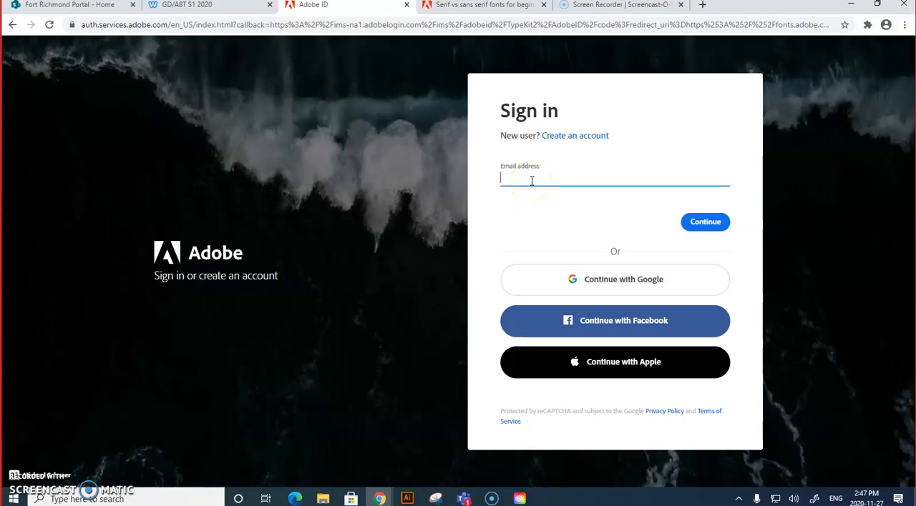
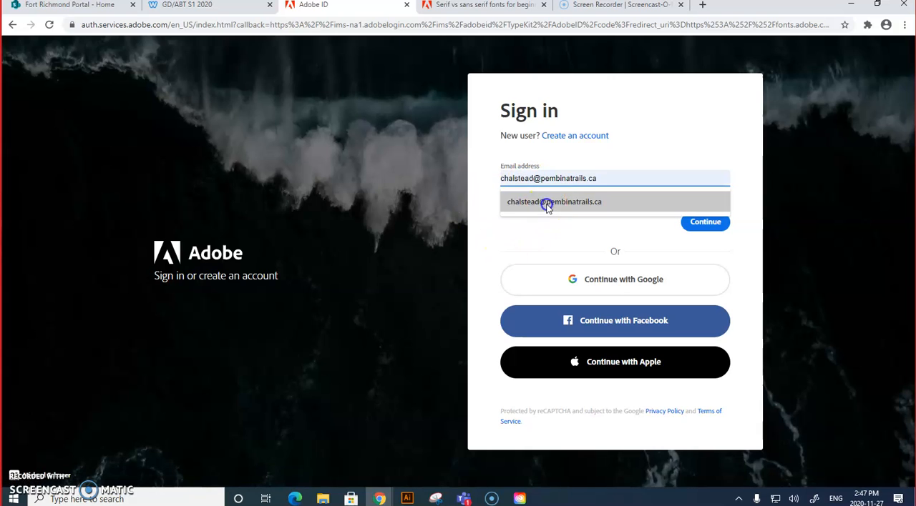
left_click(548, 201)
left_click(700, 223)
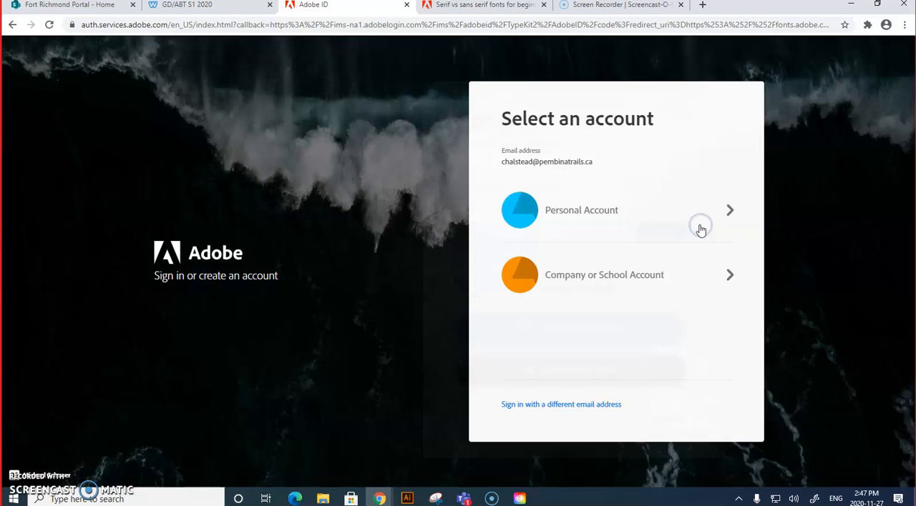
left_click(655, 258)
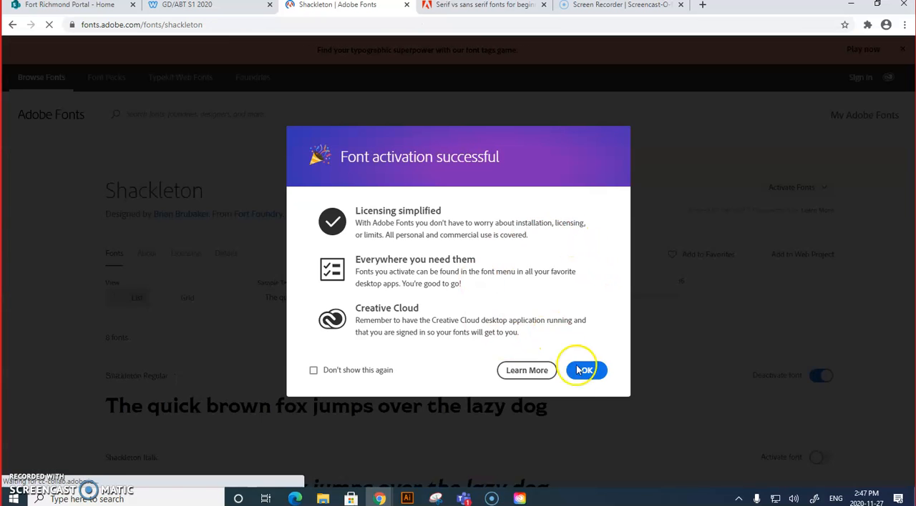
left_click(584, 370)
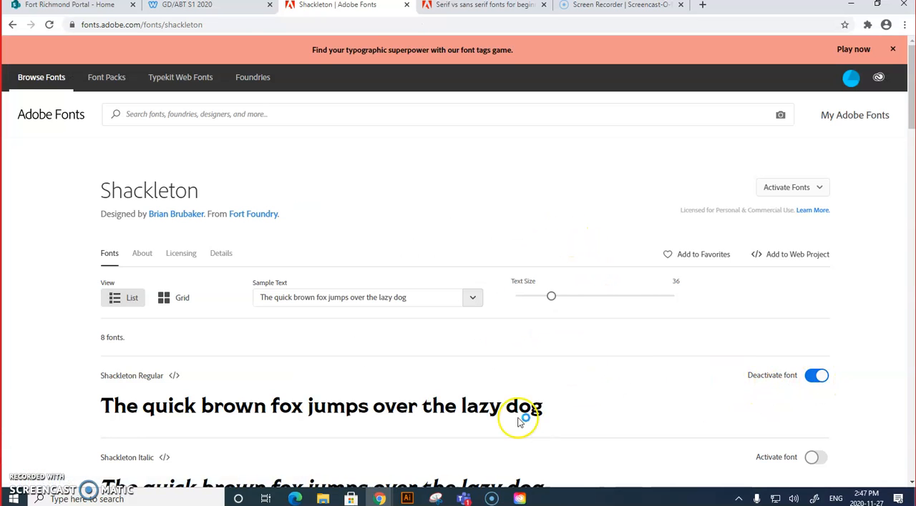
scroll(518, 421, "down", 3)
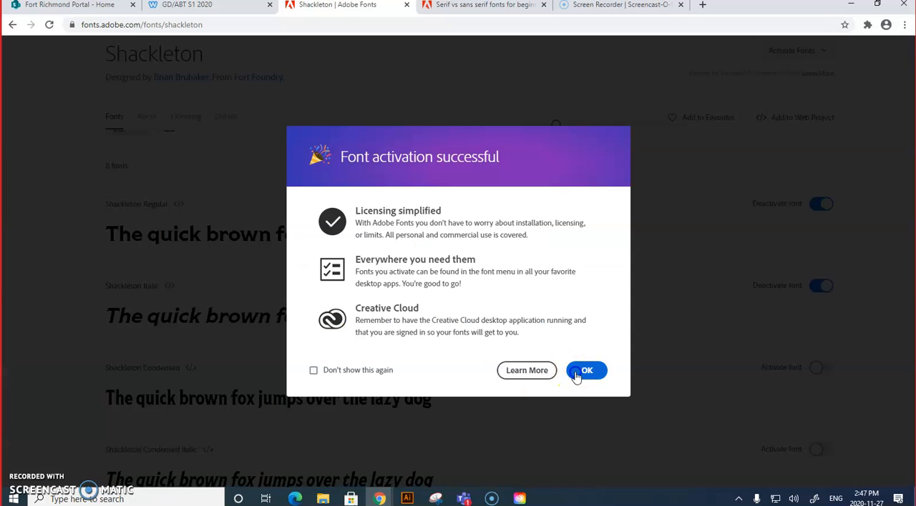
left_click(578, 372)
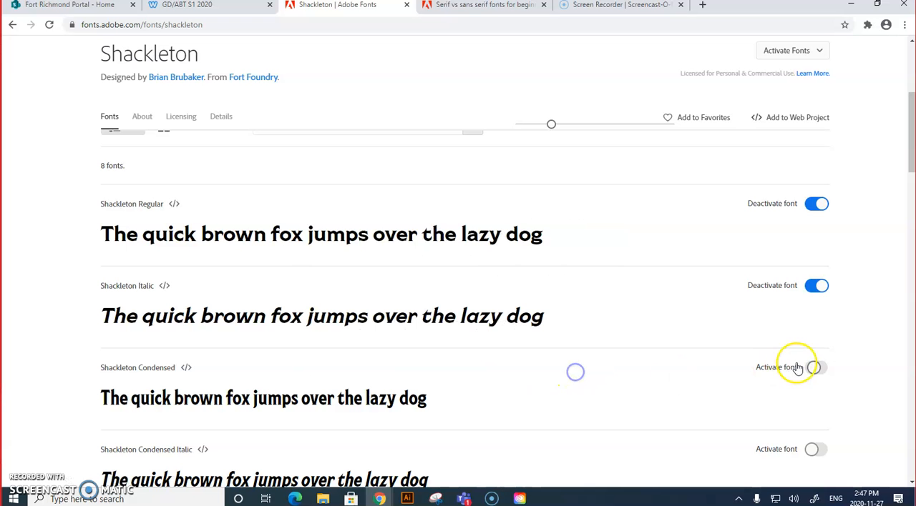
Step: Switch to Illustrator, select the words "that you need to know about type in Illustrator", and filter the font list to active Adobe Fonts
left_click(407, 499)
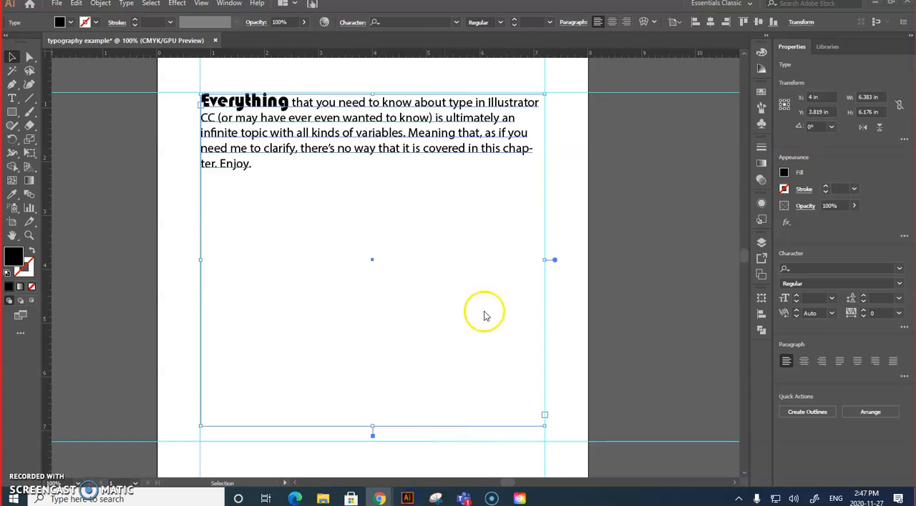
double_click(293, 106)
key("ctrl+a")
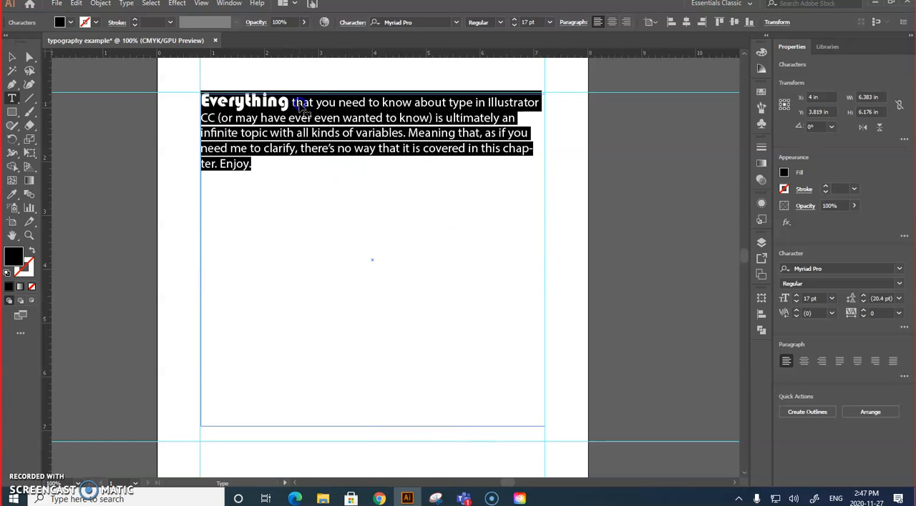
left_click(323, 105)
left_click_drag(297, 102, 544, 104)
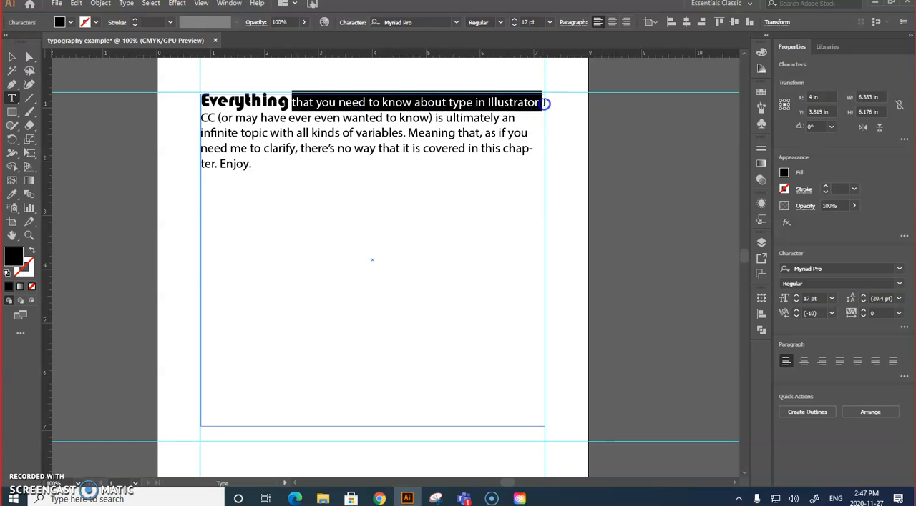
left_click(899, 269)
left_click(720, 307)
left_click(720, 307)
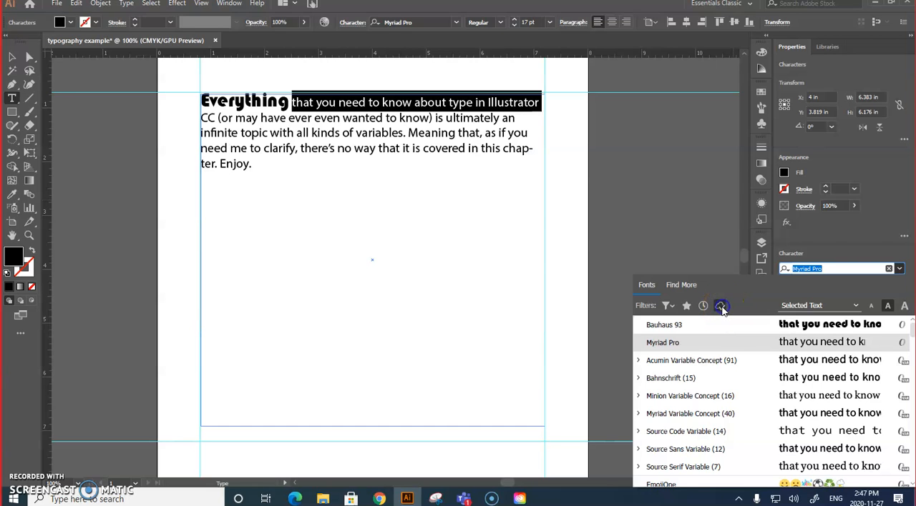
Step: Set the selected words in Shackleton Regular and deselect the text
left_click(694, 414)
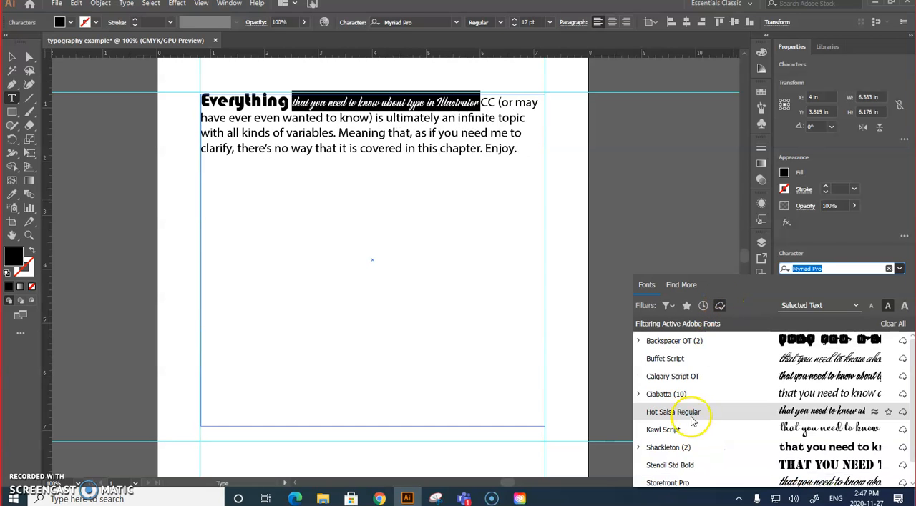
scroll(687, 424, "down", 1)
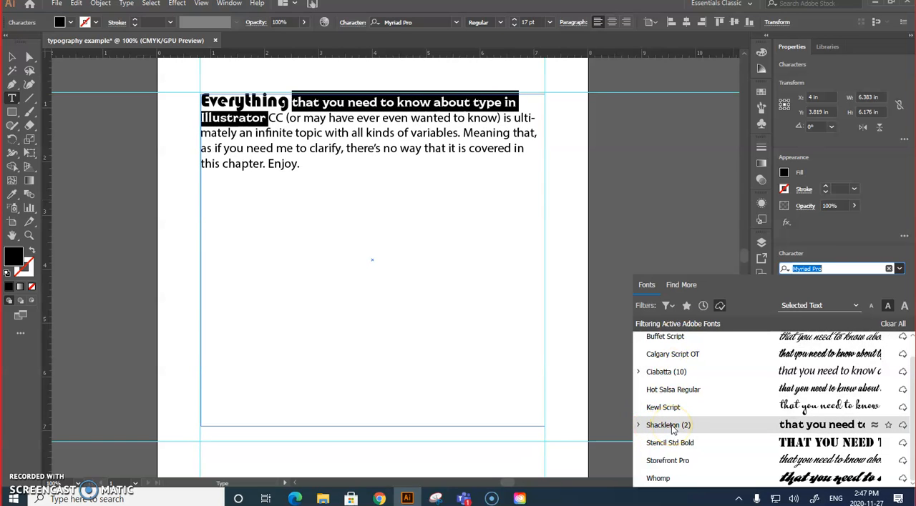
left_click(638, 427)
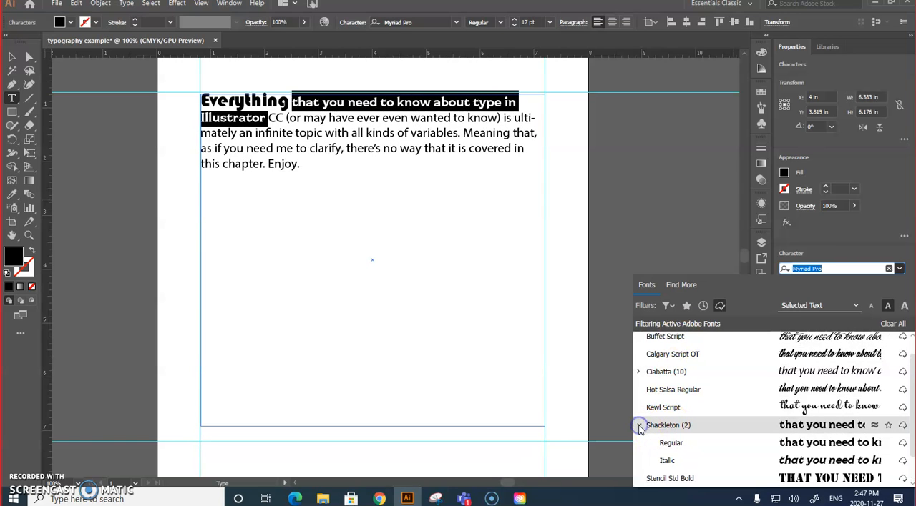
left_click(672, 443)
left_click(12, 56)
left_click(114, 198)
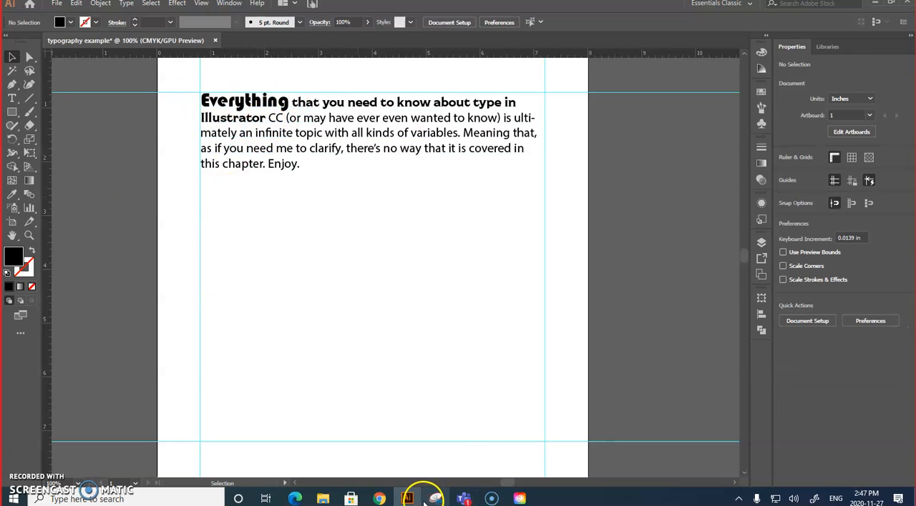
left_click(490, 500)
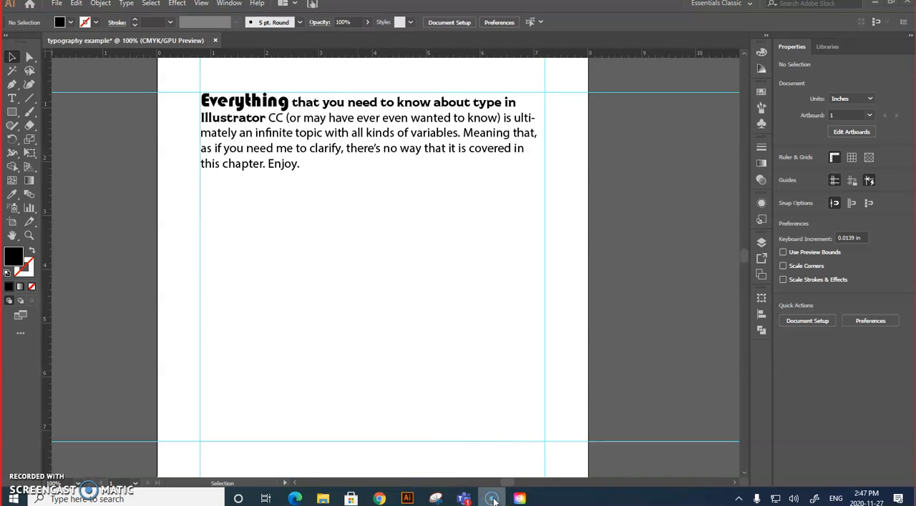
left_click(494, 501)
mouse_move(493, 501)
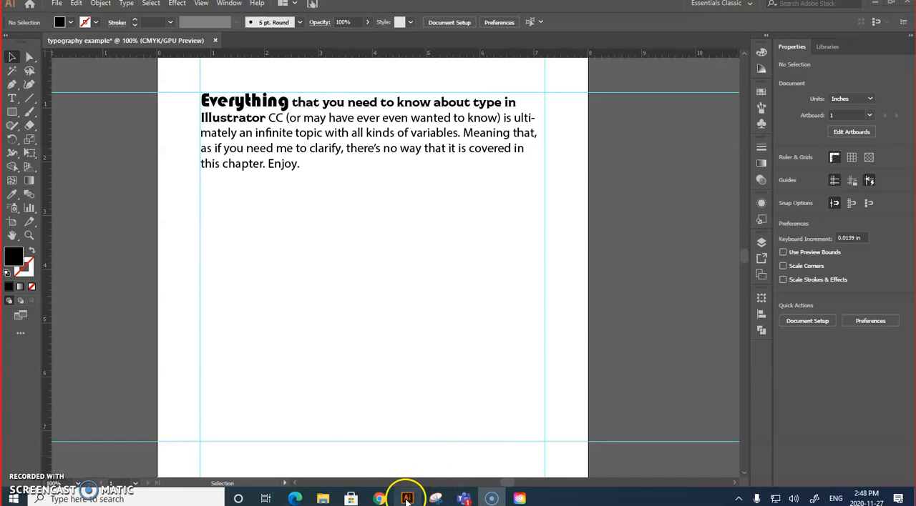
mouse_move(405, 502)
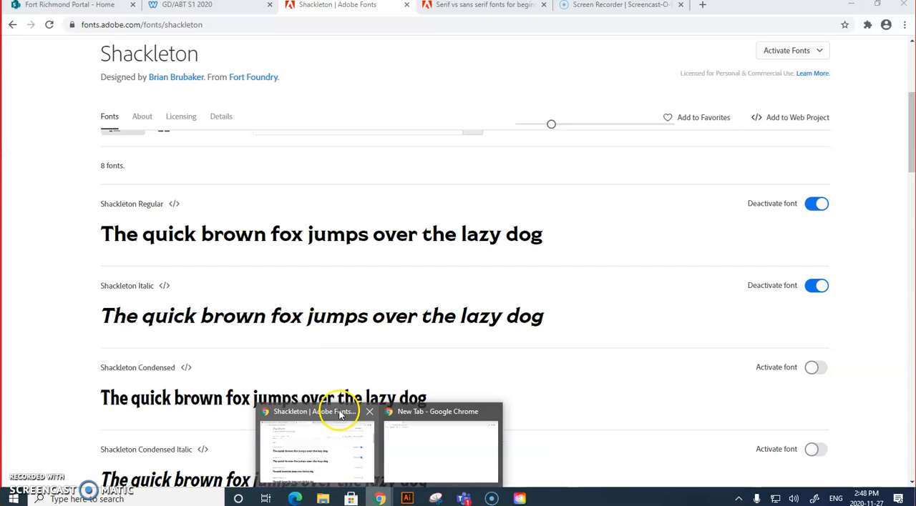
Step: Switch to the course page in Chrome and review the typography example and the Shirt Graphic instructions for Projects 7 and 8
left_click(354, 415)
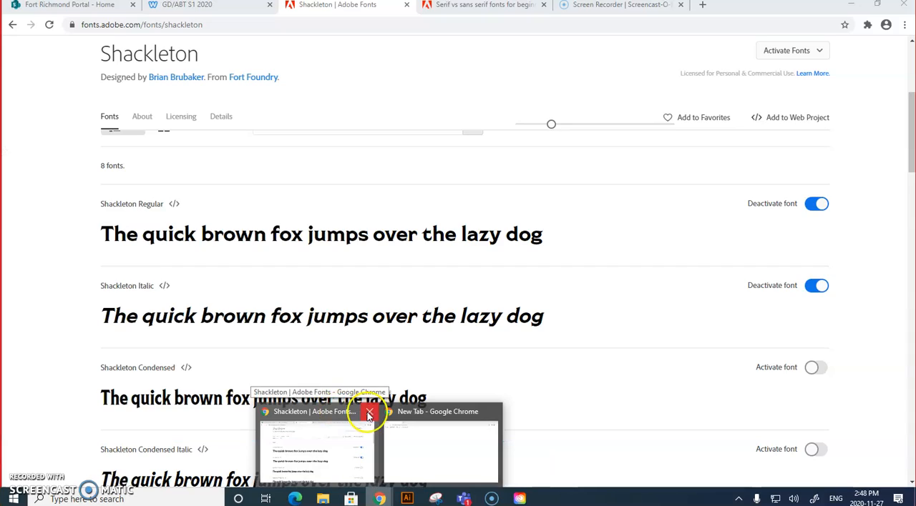
left_click(192, 7)
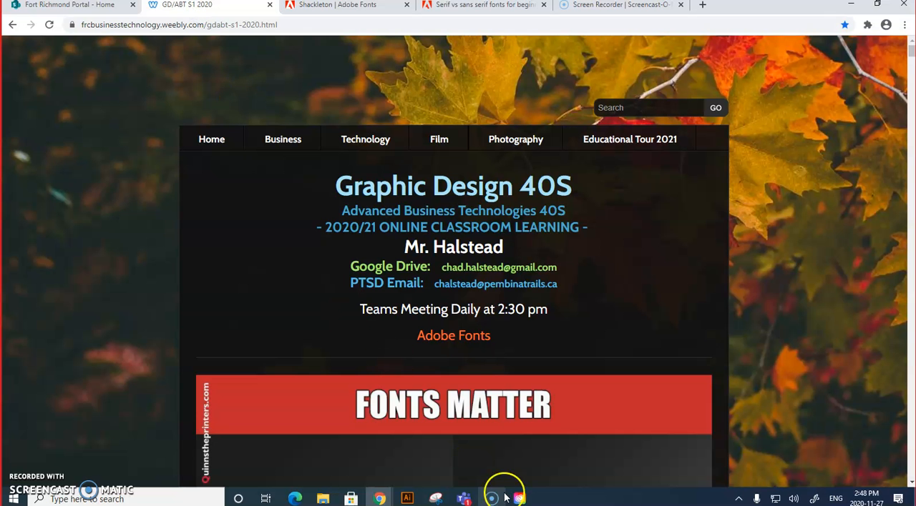
left_click_drag(910, 44, 911, 109)
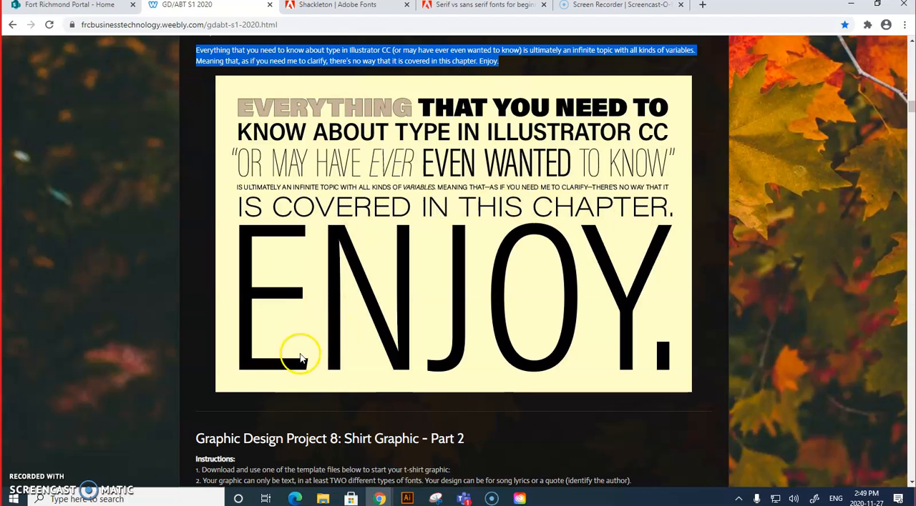
scroll(292, 399, "down", 4)
scroll(294, 400, "down", 3)
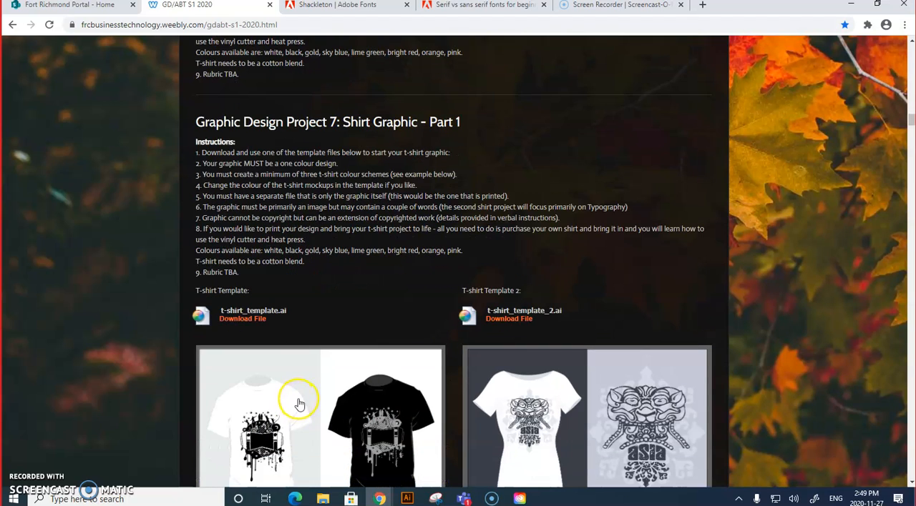
scroll(362, 311, "up", 4)
scroll(366, 330, "up", 3)
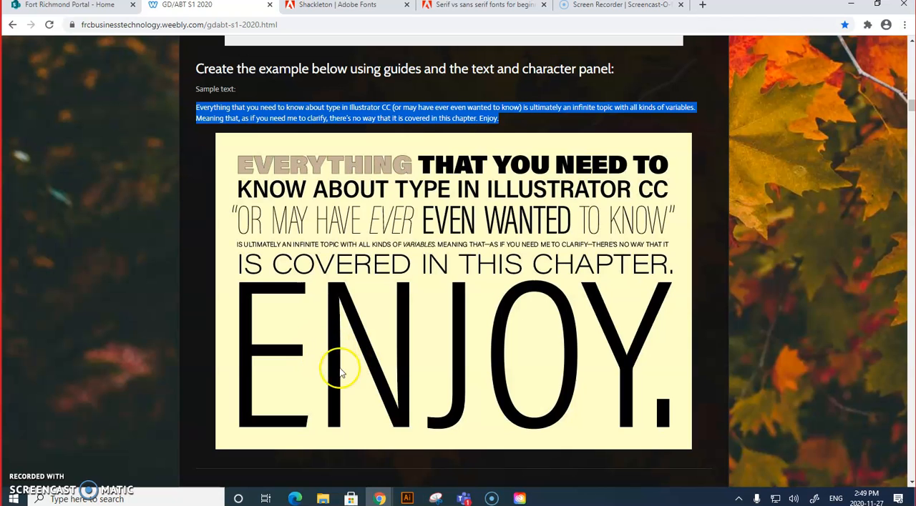
scroll(409, 388, "down", 5)
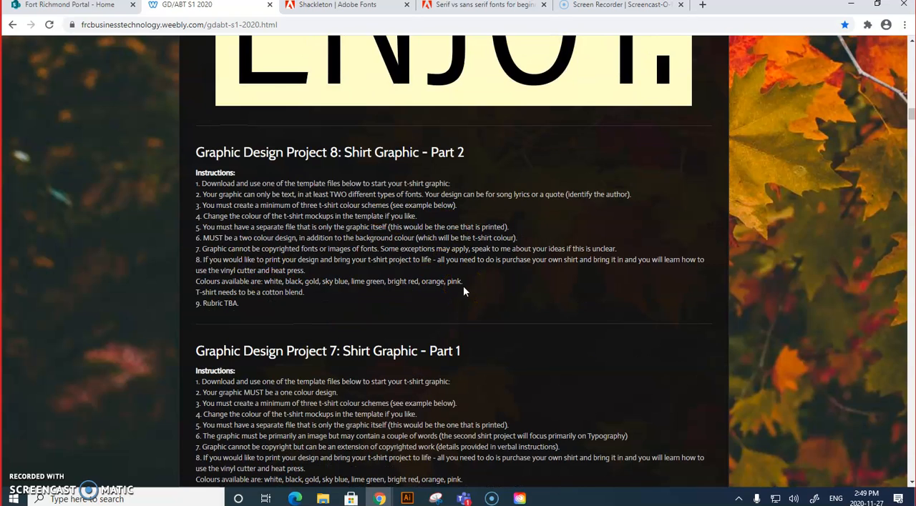
scroll(440, 261, "up", 1)
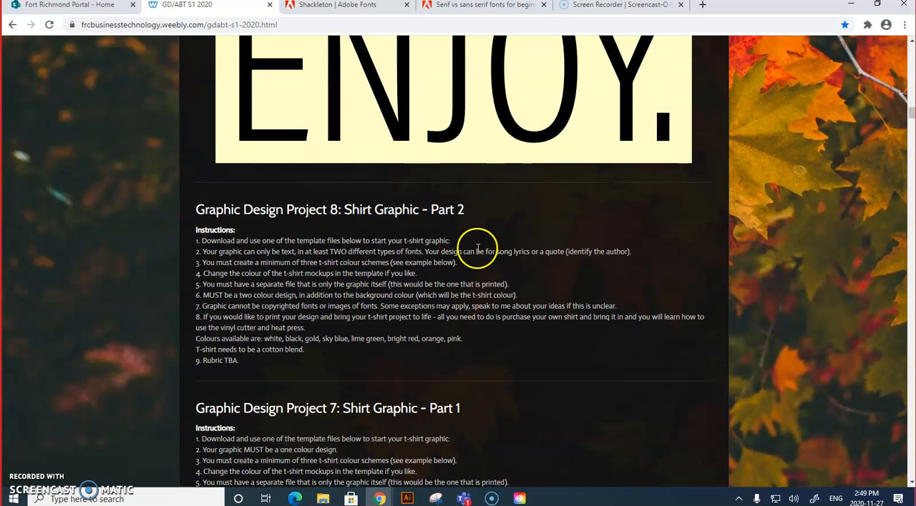